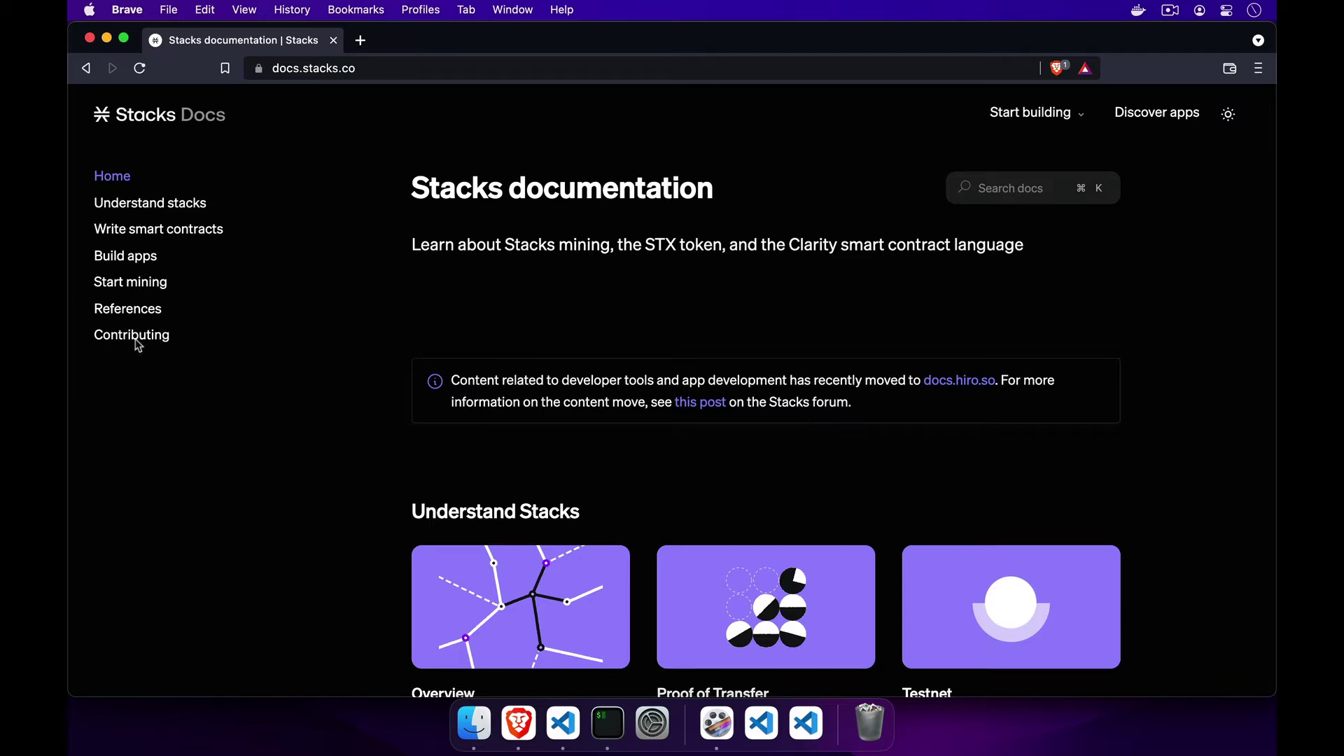
Open the Clarity define-public function reference and highlight its (ok input) example line.
{"action": "left_click", "coordinate": [129, 309]}
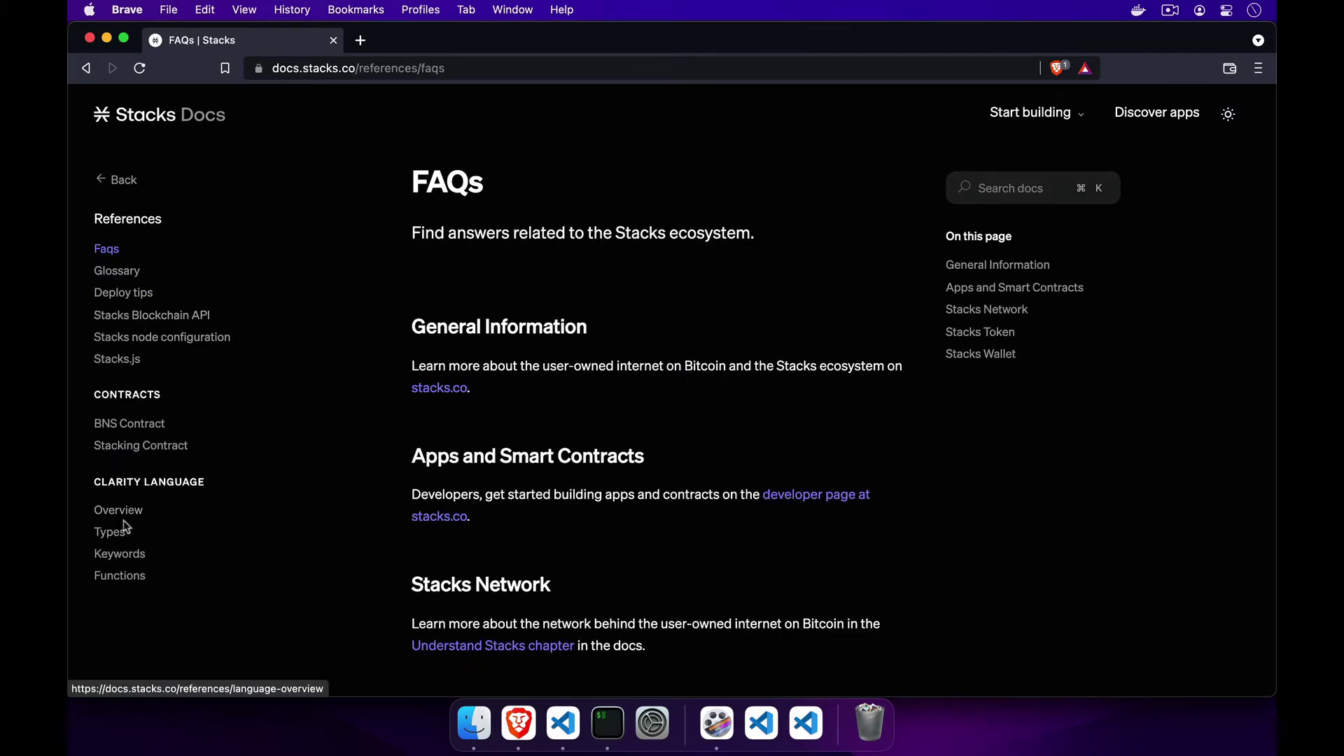
{"action": "left_click", "coordinate": [121, 576]}
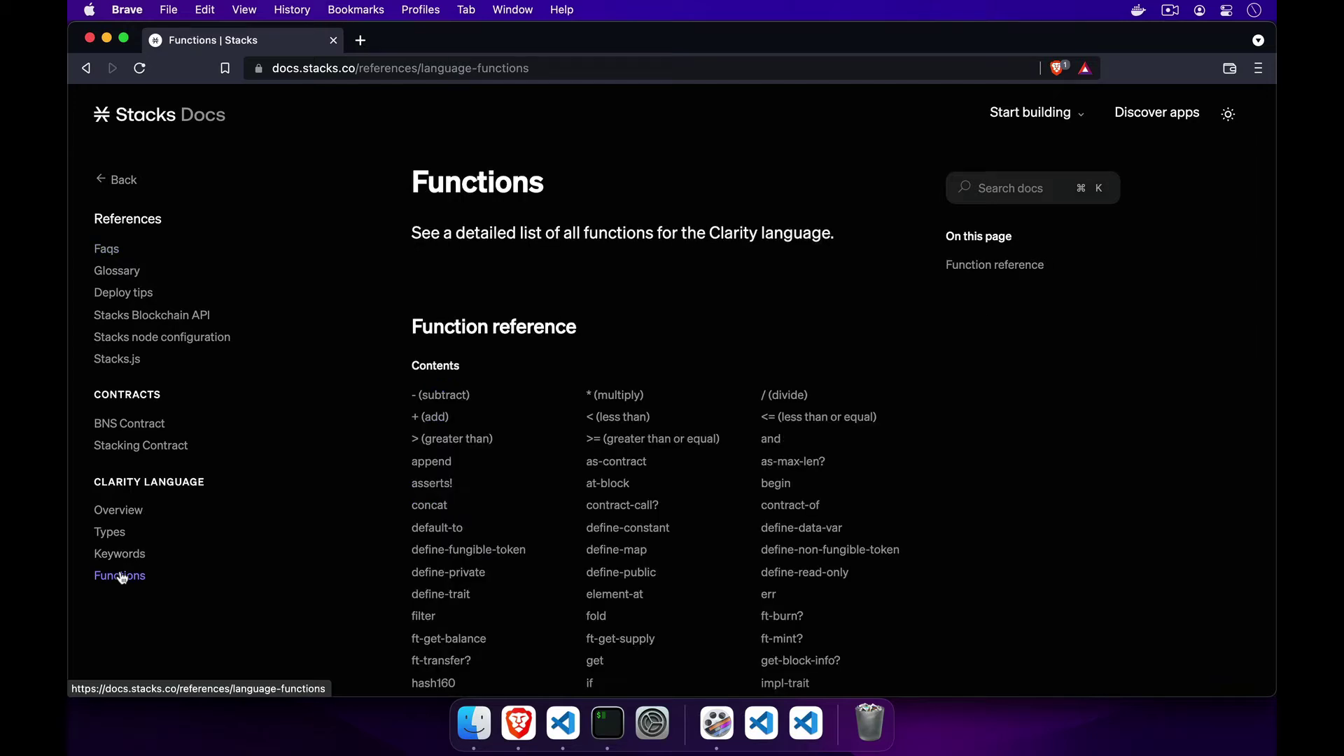
{"action": "scroll", "coordinate": [497, 417], "scroll_direction": "down", "scroll_amount": 3}
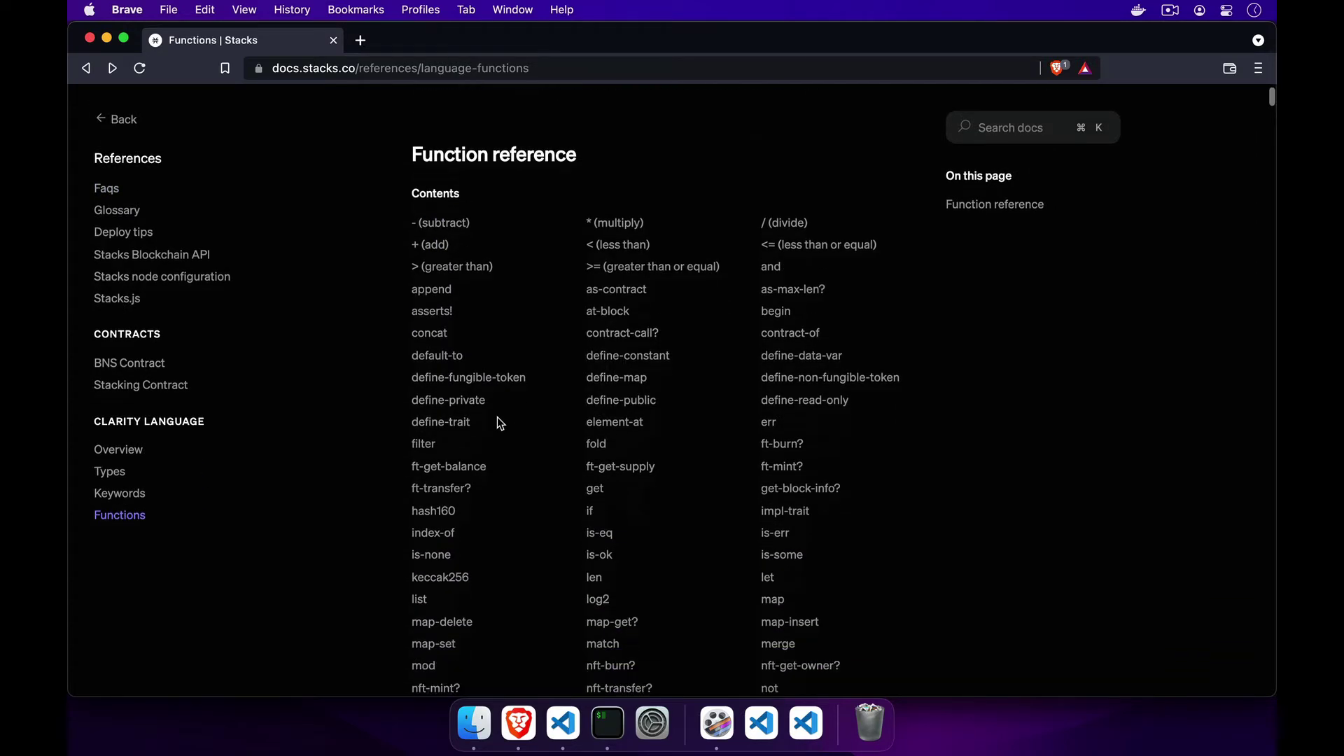
{"action": "left_click", "coordinate": [628, 390]}
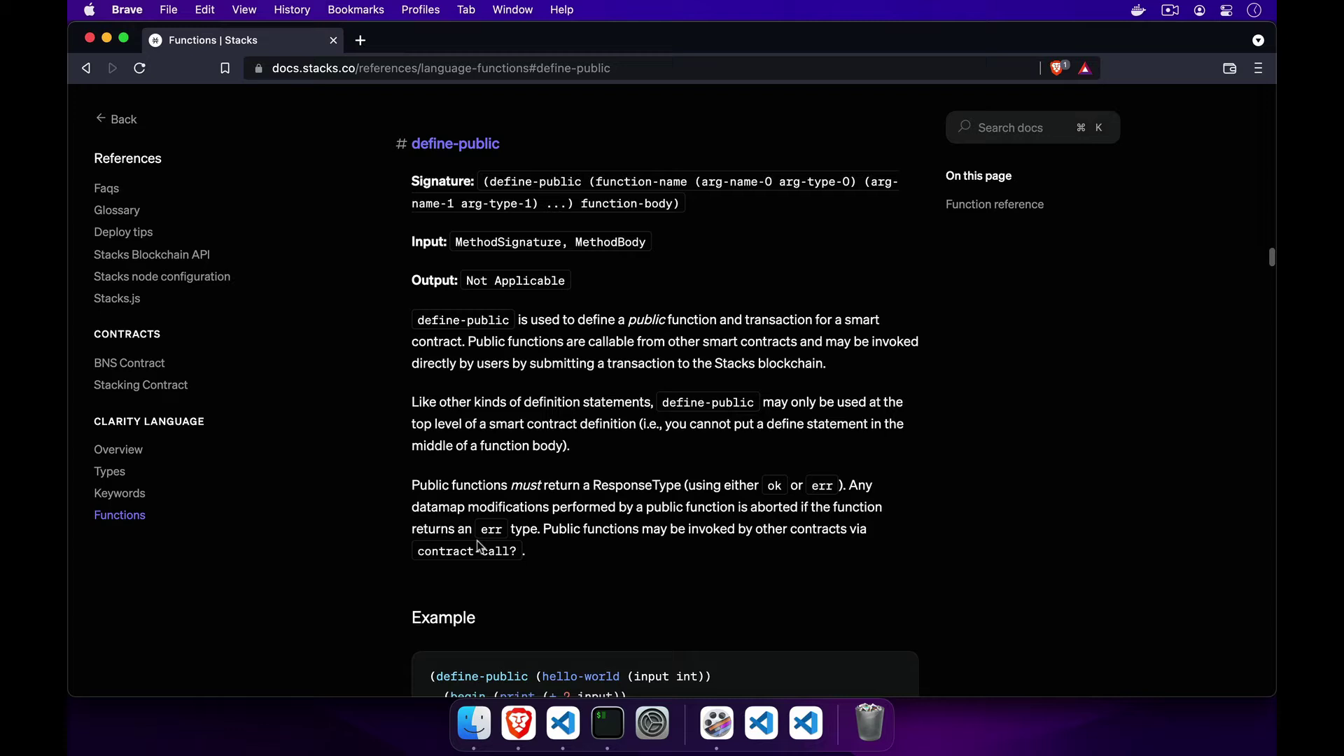
{"action": "scroll", "coordinate": [614, 264], "scroll_direction": "down", "scroll_amount": 1}
{"action": "scroll", "coordinate": [615, 263], "scroll_direction": "down", "scroll_amount": 2}
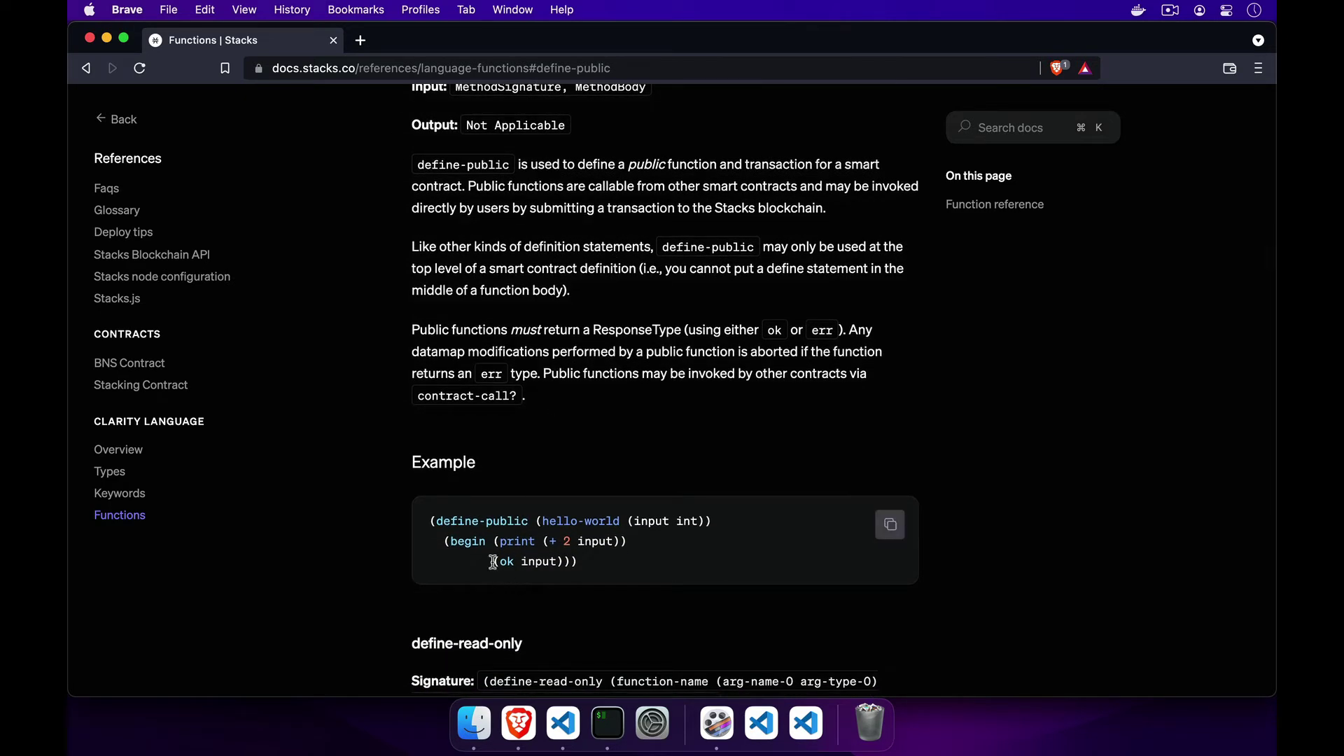
{"action": "left_click_drag", "start_coordinate": [493, 562], "coordinate": [578, 561]}
{"action": "left_click", "coordinate": [439, 330]}
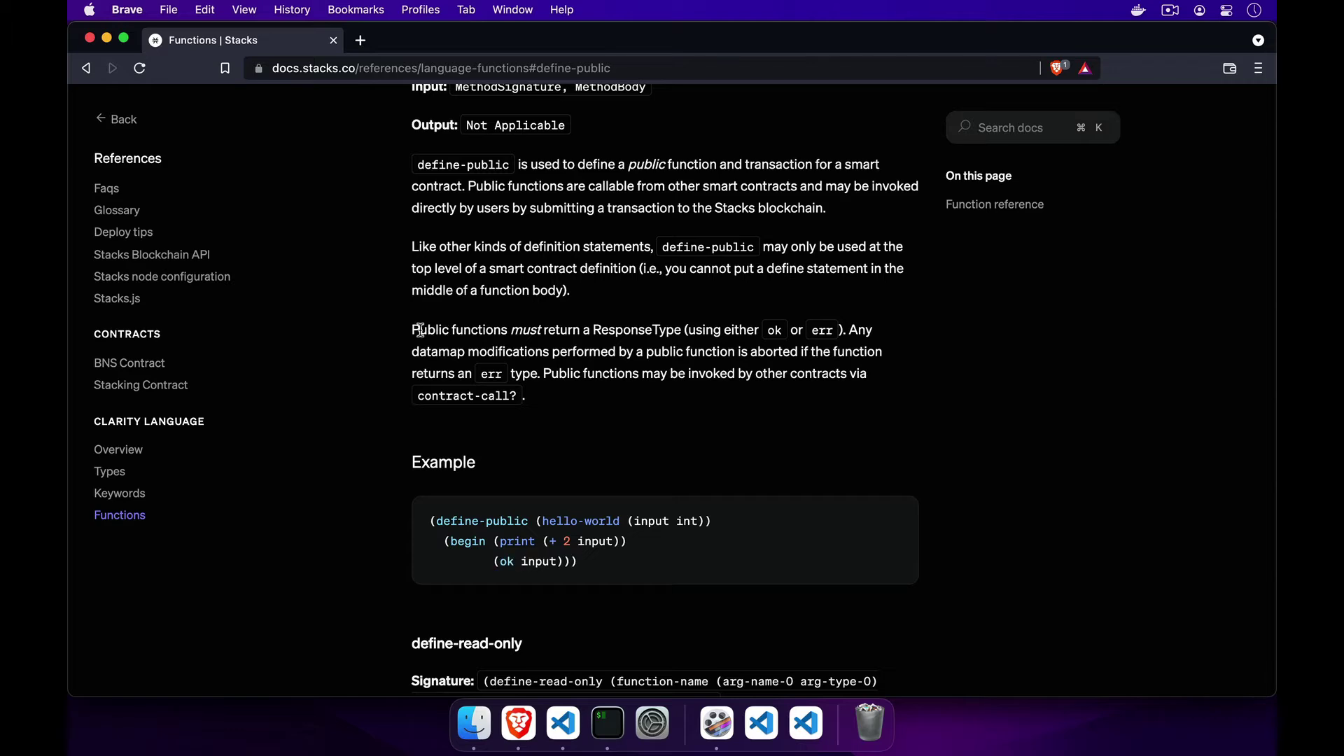
Load docs.hiro.so in a new tab and open the Clarinet 'Hello, world' tutorial.
{"action": "key", "text": "super+t"}
{"action": "type", "text": "docs.hi"}
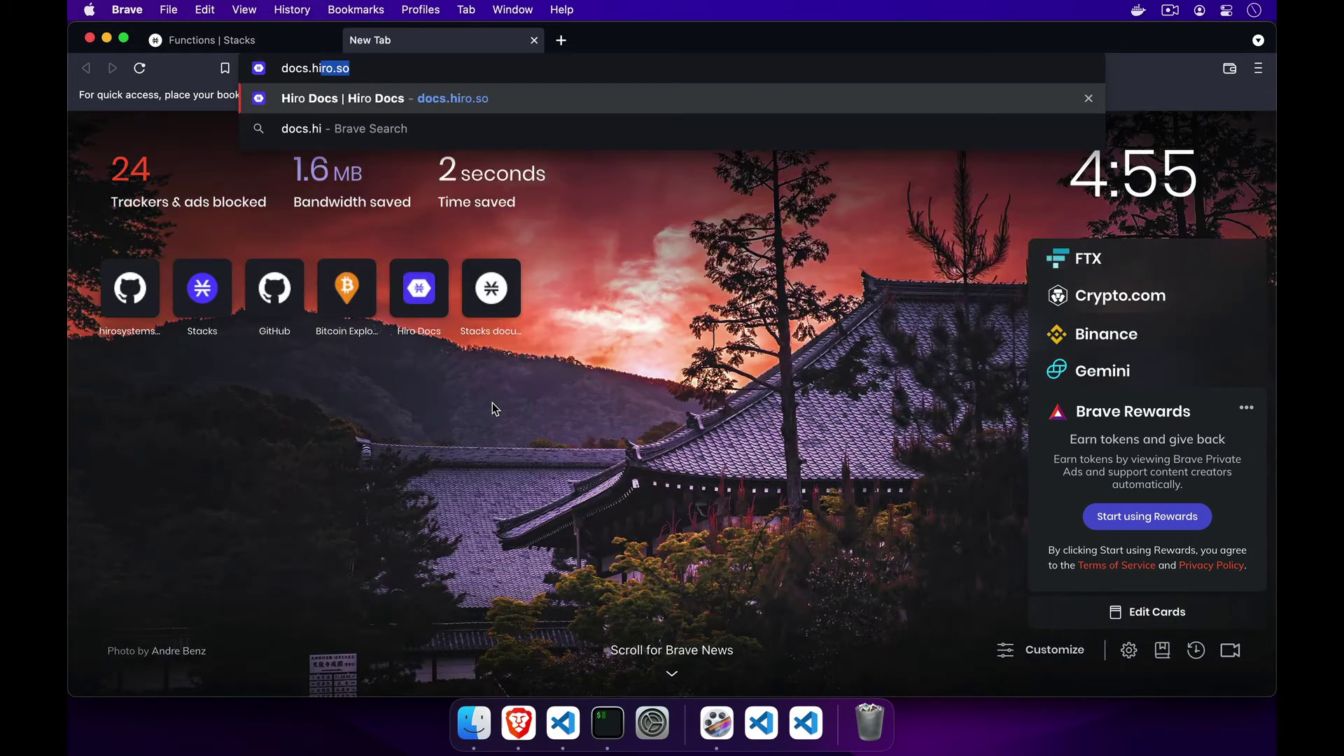
{"action": "key", "text": "Return"}
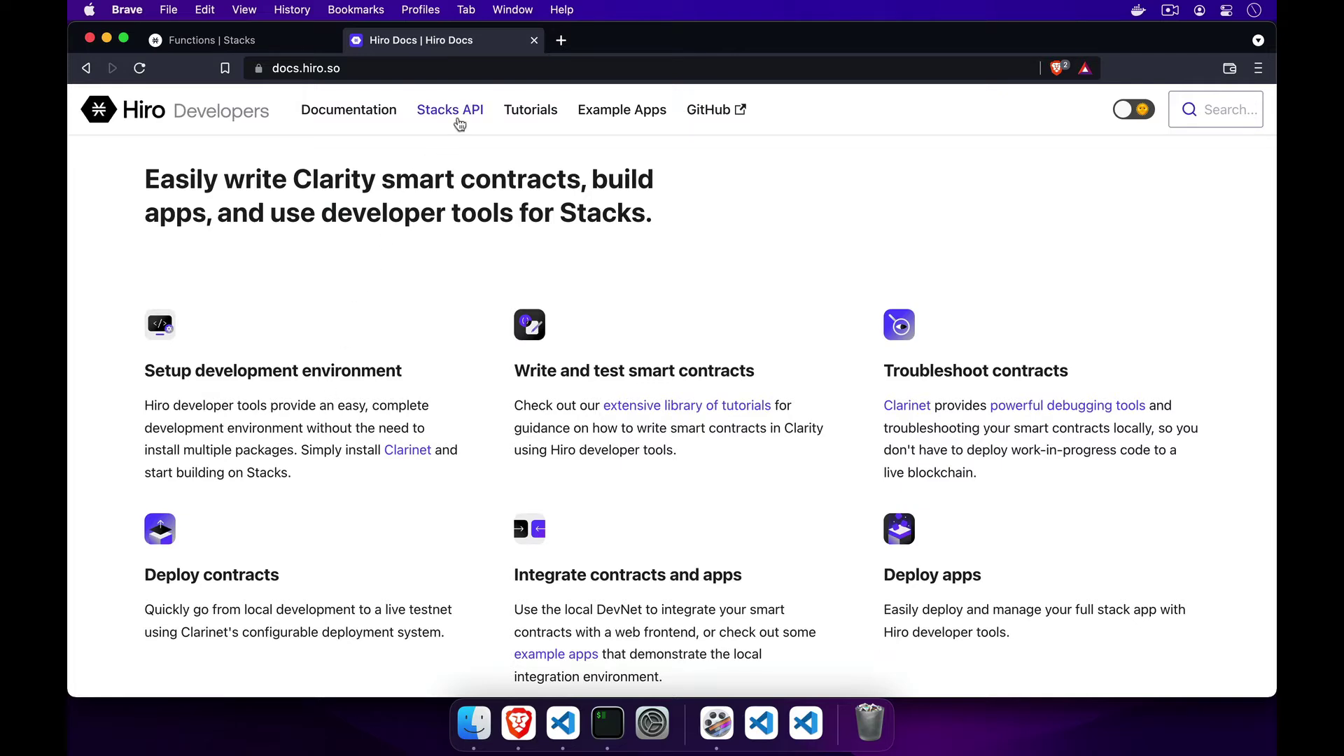
{"action": "left_click", "coordinate": [460, 118]}
{"action": "left_click", "coordinate": [212, 226]}
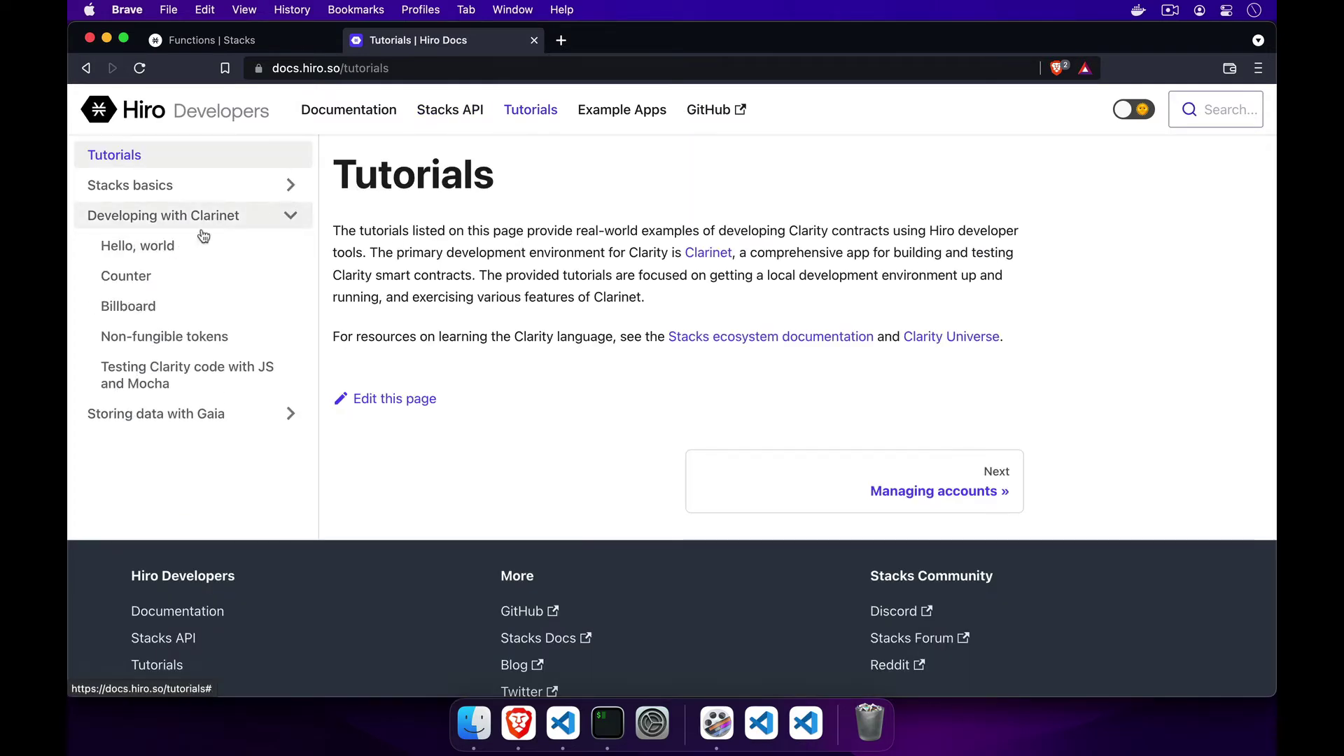
{"action": "left_click", "coordinate": [158, 259]}
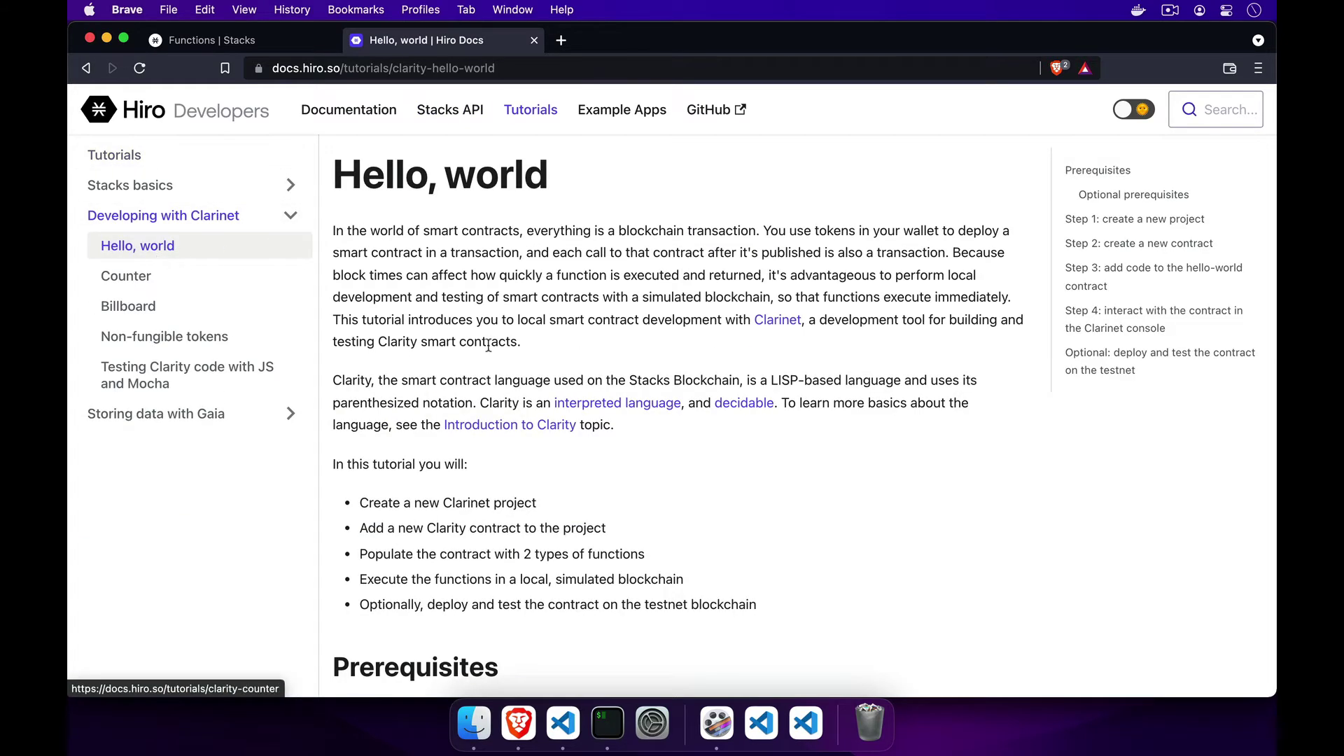
{"action": "scroll", "coordinate": [483, 341], "scroll_direction": "down", "scroll_amount": 5}
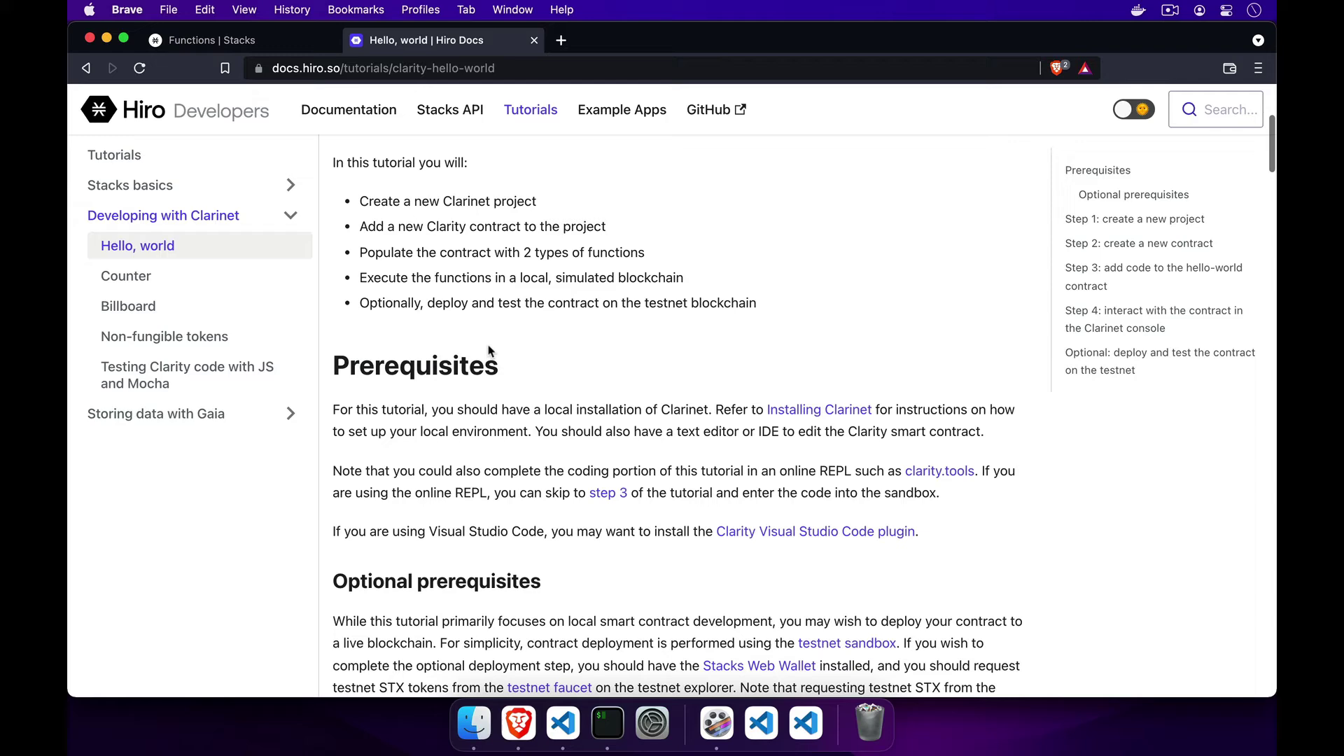
{"action": "scroll", "coordinate": [488, 344], "scroll_direction": "down", "scroll_amount": 5}
{"action": "scroll", "coordinate": [488, 344], "scroll_direction": "down", "scroll_amount": 1}
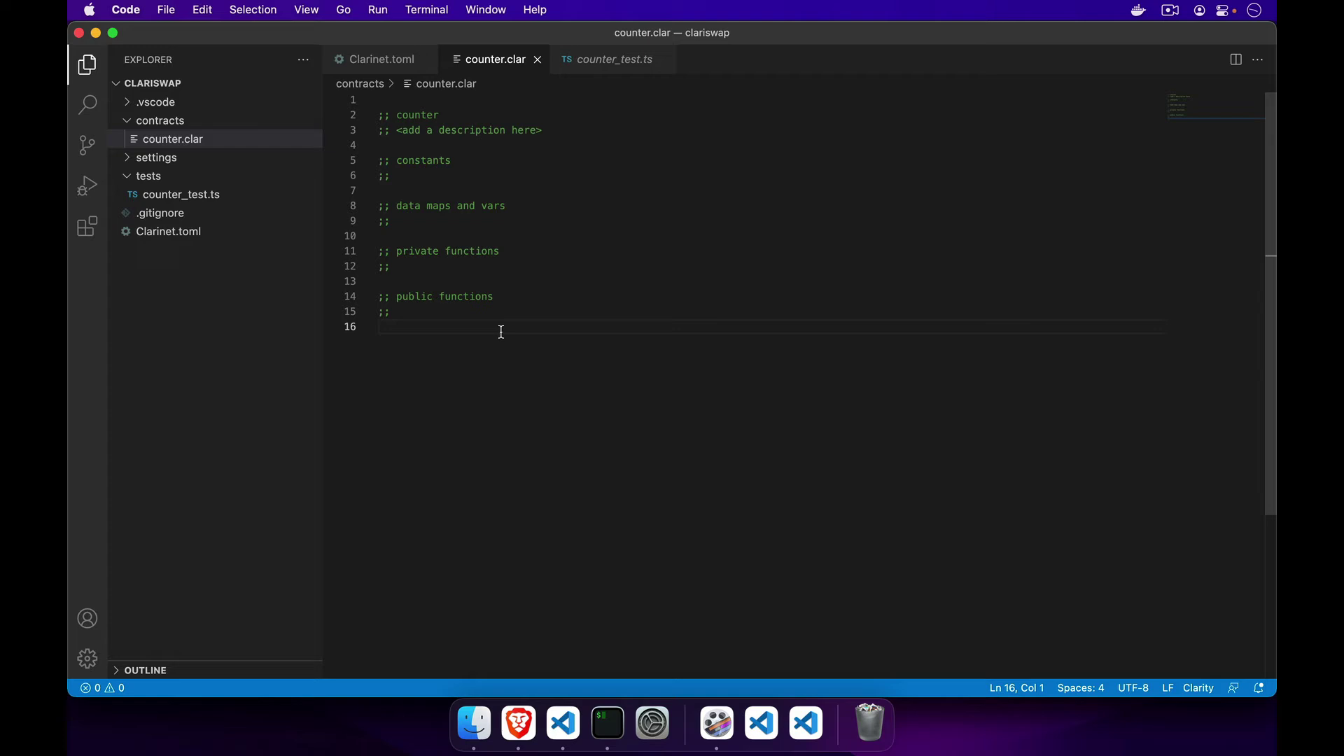
{"action": "type", "text": "de"}
{"action": "type", "text": "fin"}
Fill the define-public snippet as hello-world with a print body reading "Hello world".
{"action": "key", "text": "Return"}
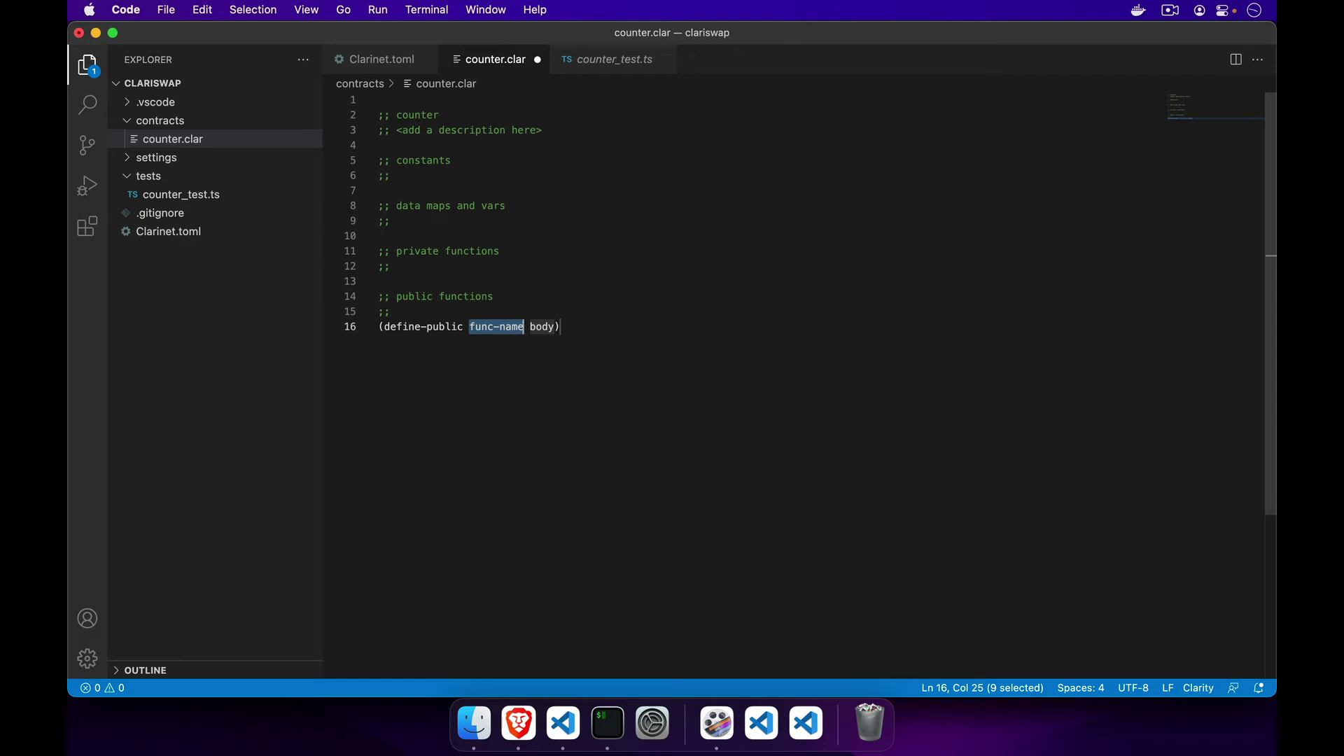
{"action": "key", "text": "BackSpace"}
{"action": "type", "text": "("}
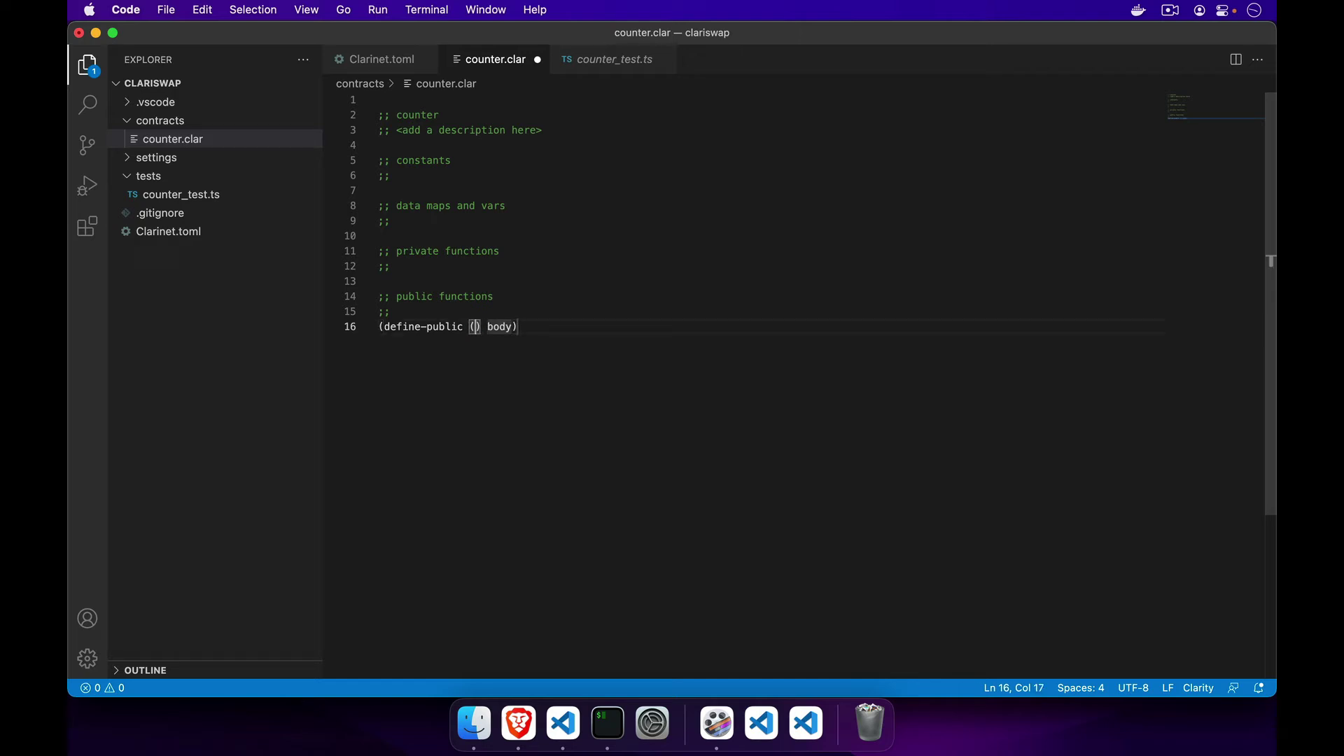
{"action": "type", "text": "hel"}
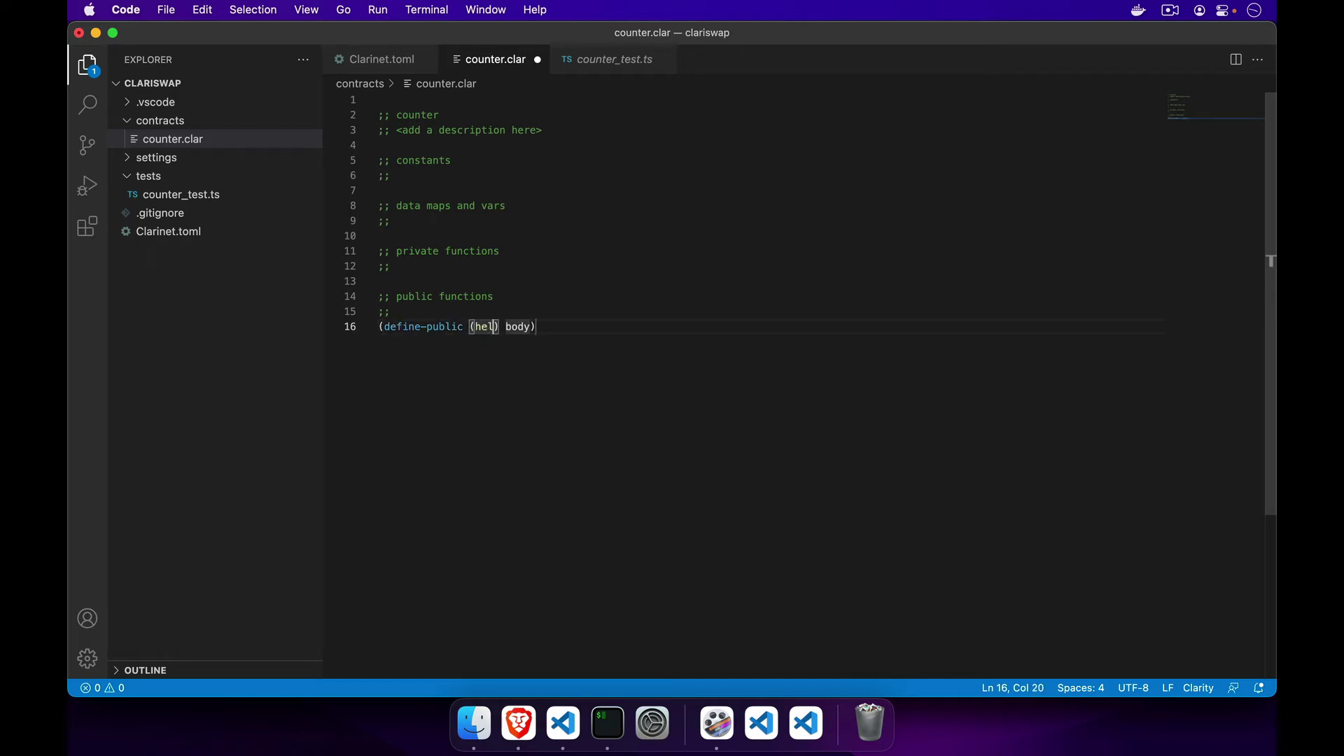
{"action": "type", "text": "lo-w"}
{"action": "type", "text": "orld"}
{"action": "key", "text": "End"}
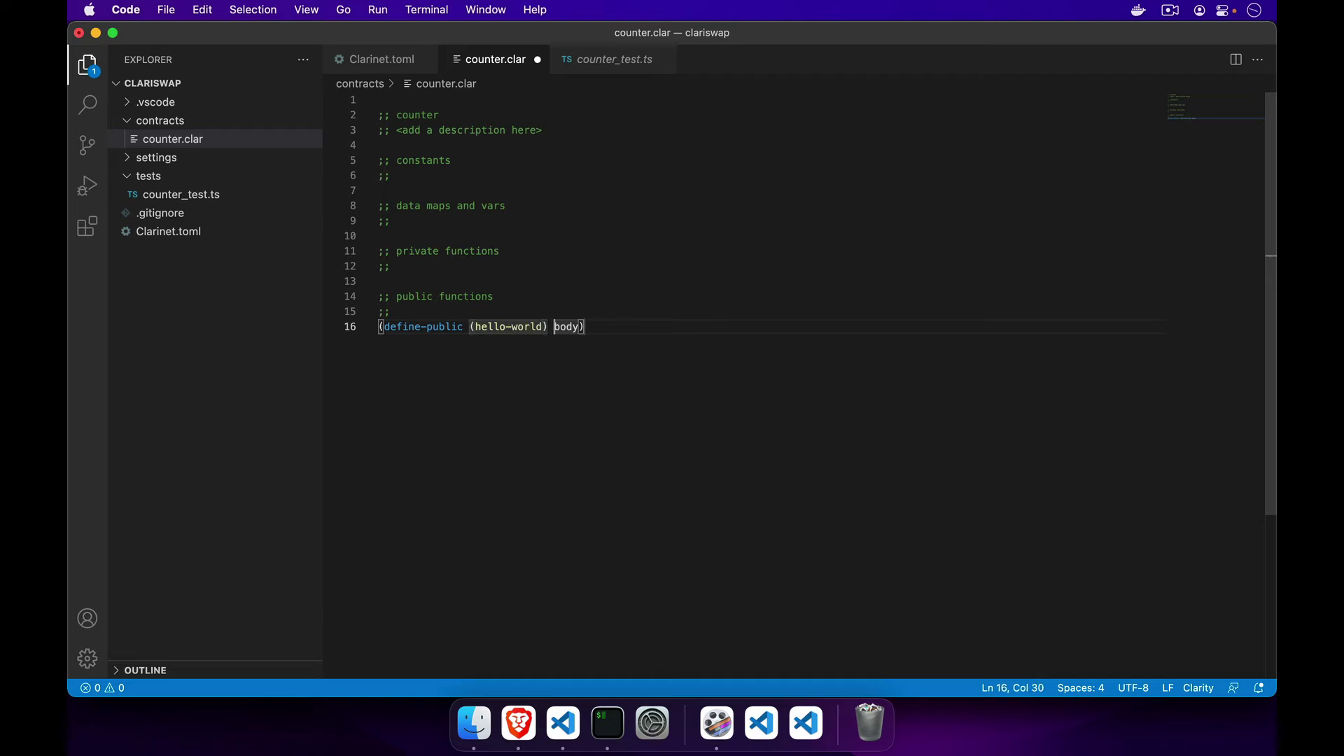
{"action": "key", "text": "Left"}
{"action": "key", "text": "super+d"}
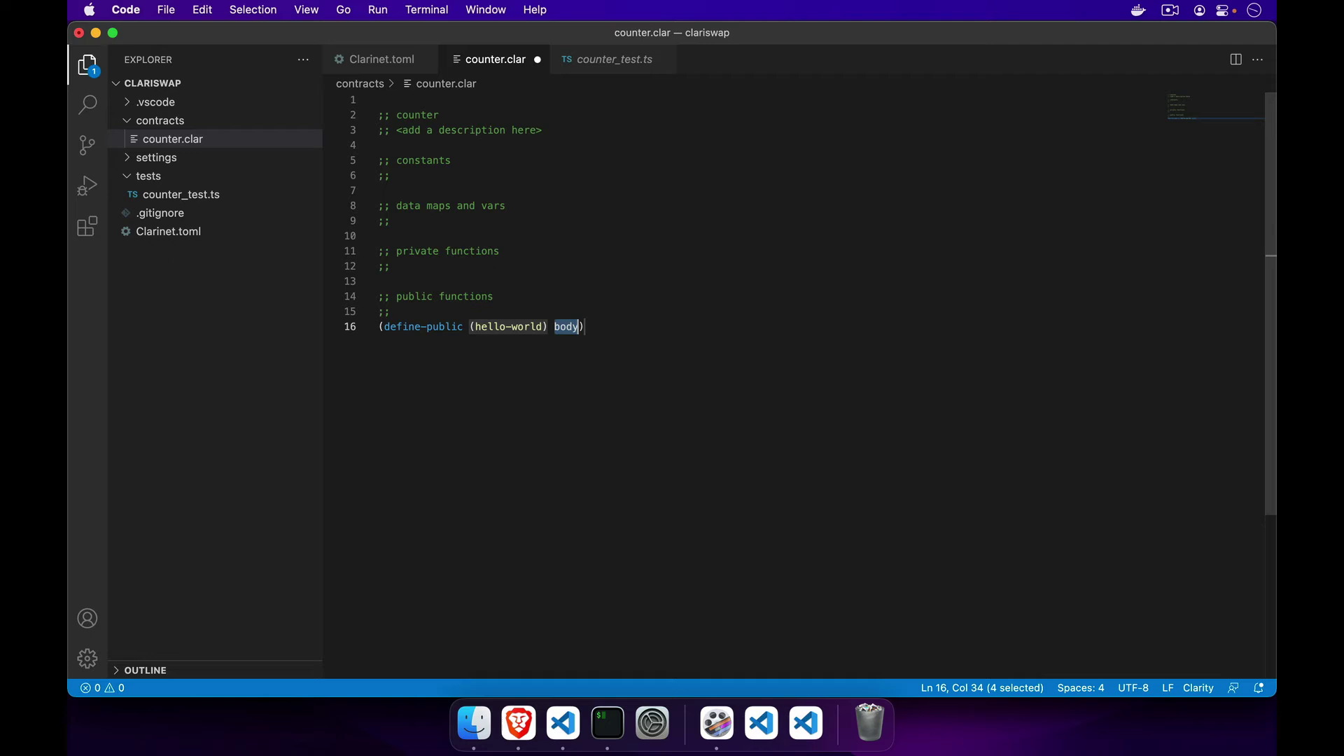
{"action": "key", "text": "BackSpace"}
{"action": "type", "text": "("}
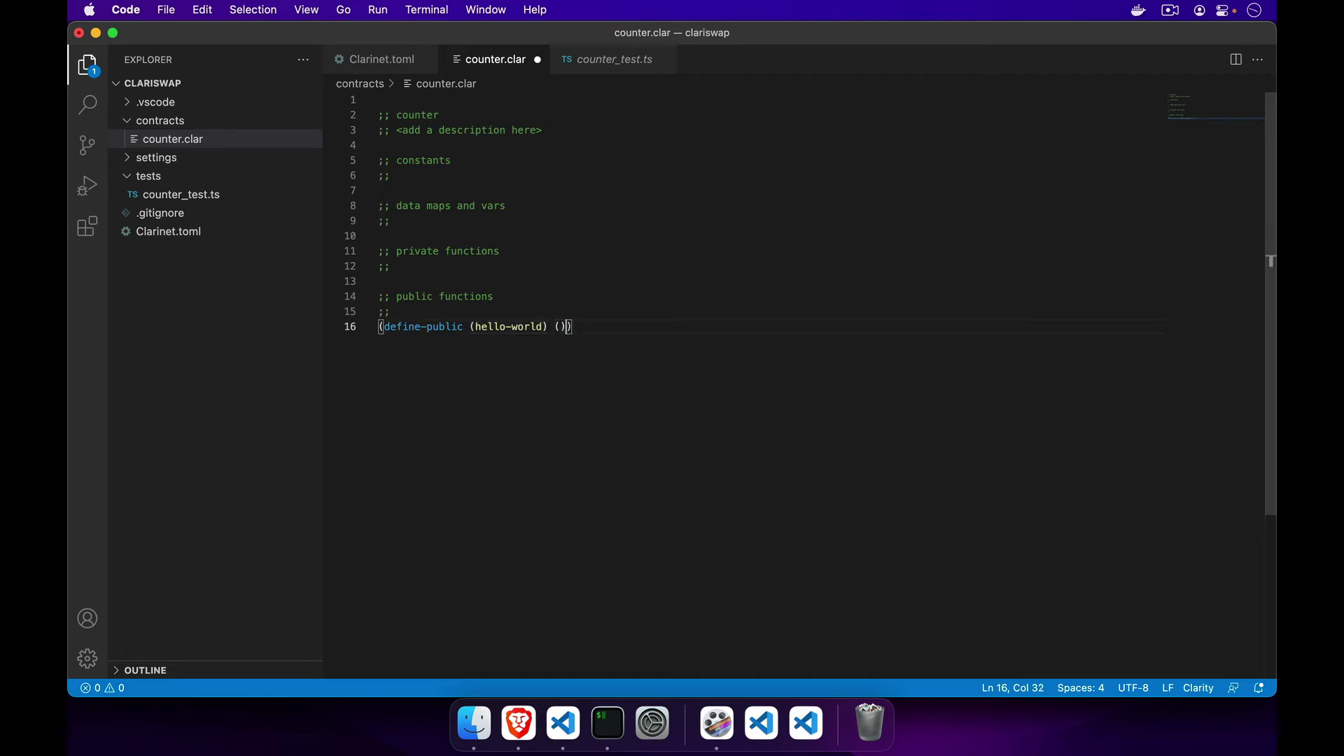
{"action": "type", "text": "prin"}
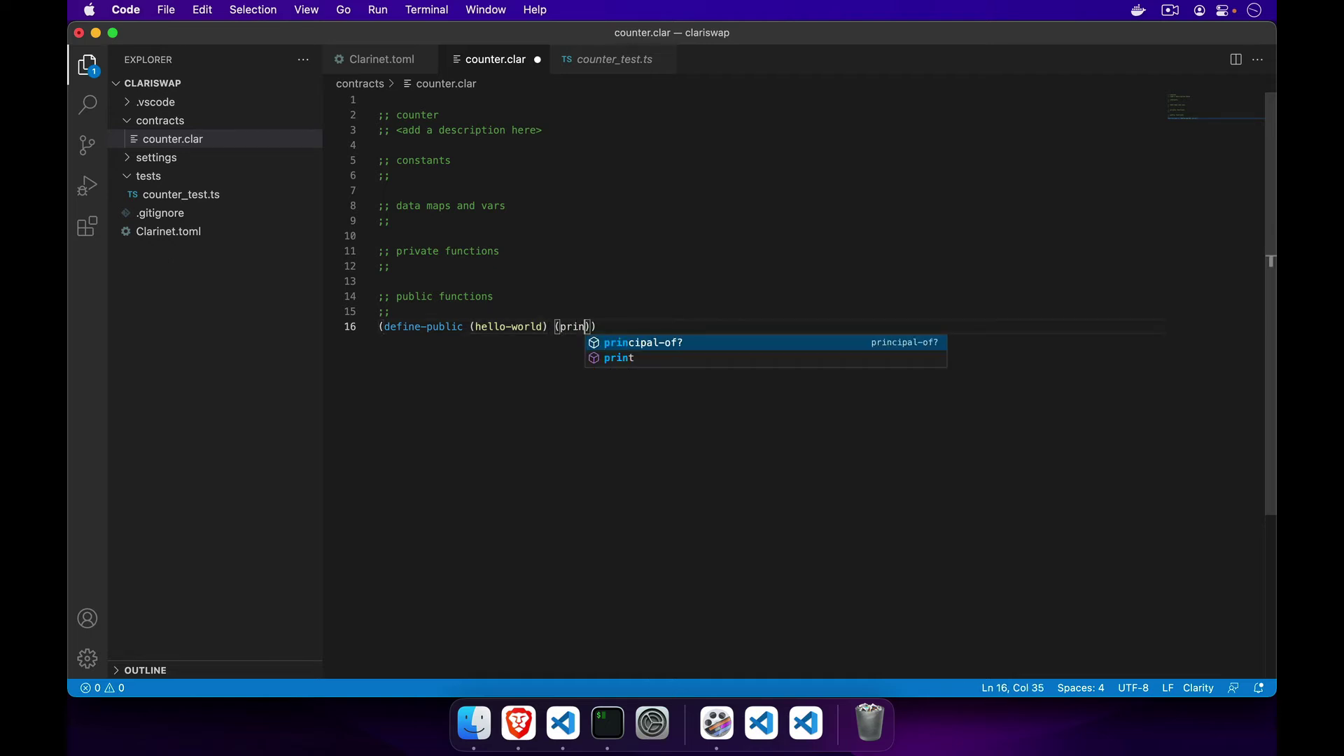
{"action": "type", "text": "t :"}
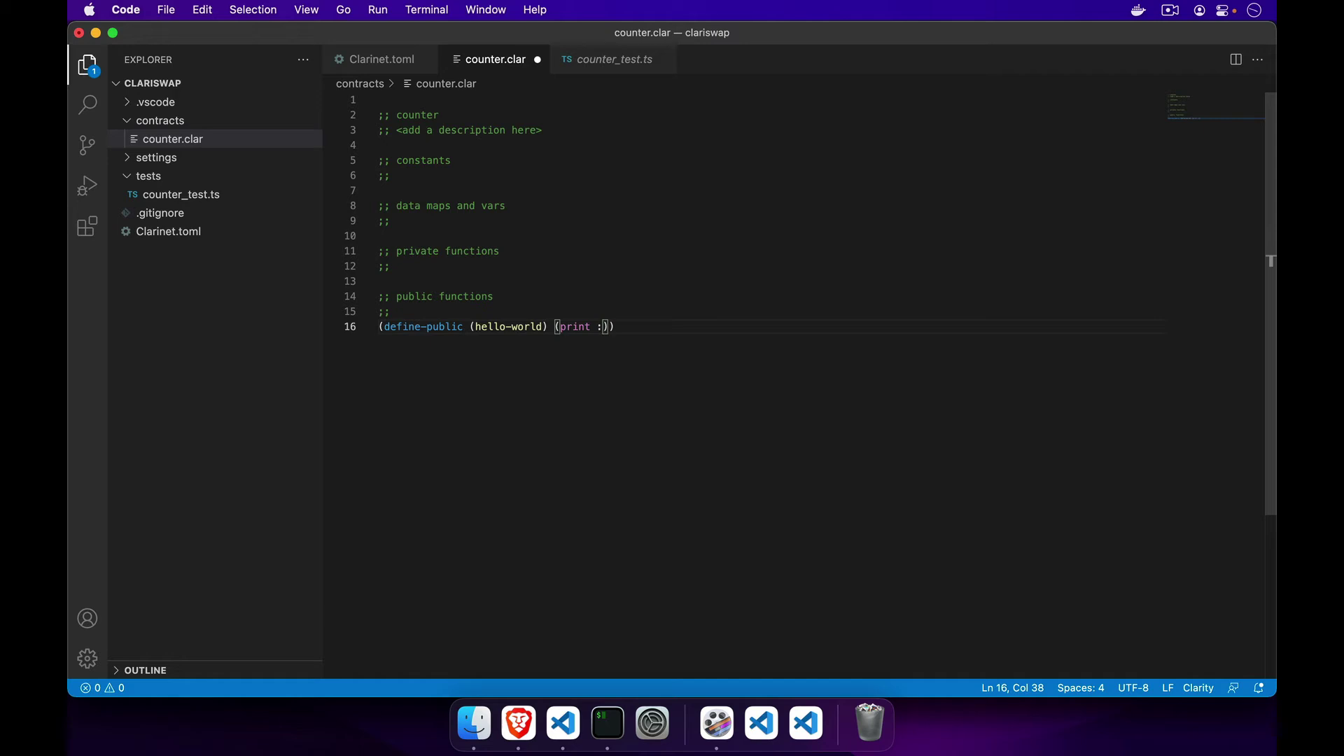
{"action": "key", "text": "BackSpace"}
{"action": "type", "text": "\""}
{"action": "type", "text": "Hello work"}
{"action": "key", "text": "BackSpace"}
{"action": "type", "text": "ld"}
Save counter.clar and read the response-type error flagged on hello-world.
{"action": "key", "text": "super+s"}
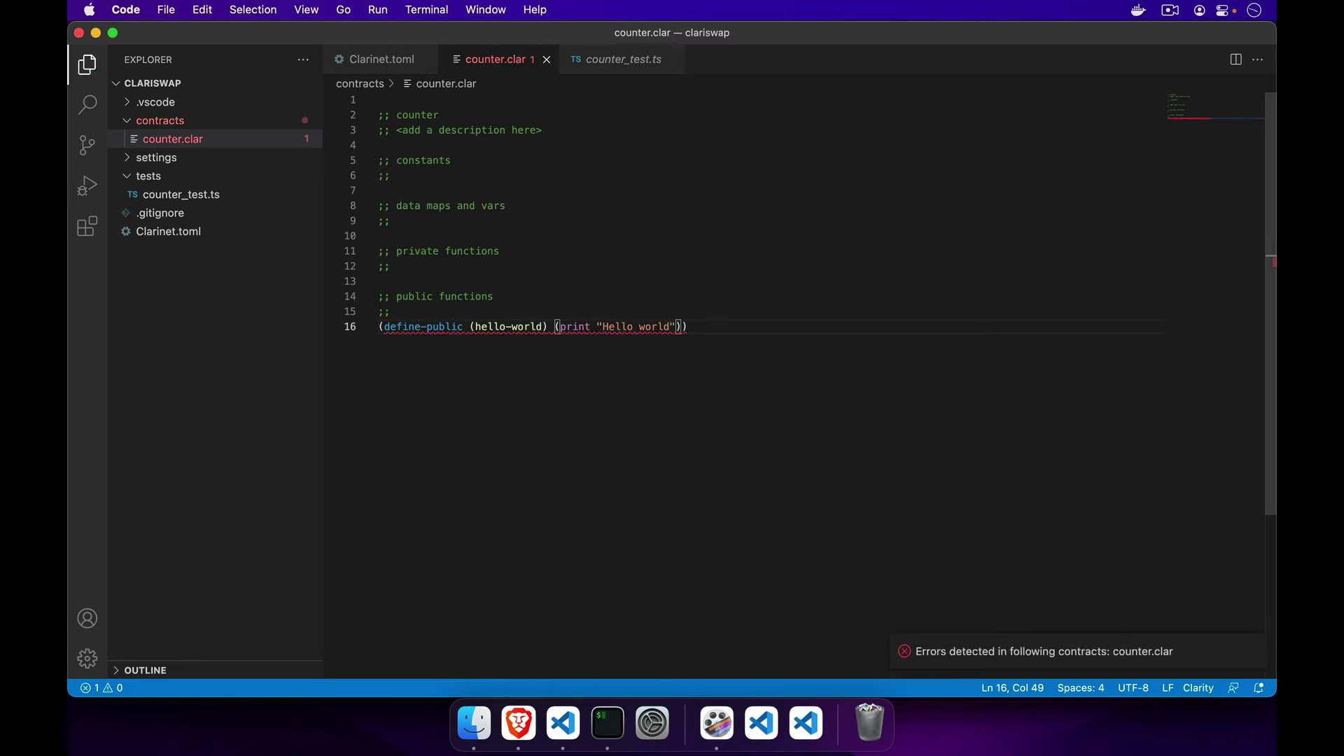
{"action": "mouse_move", "coordinate": [554, 326]}
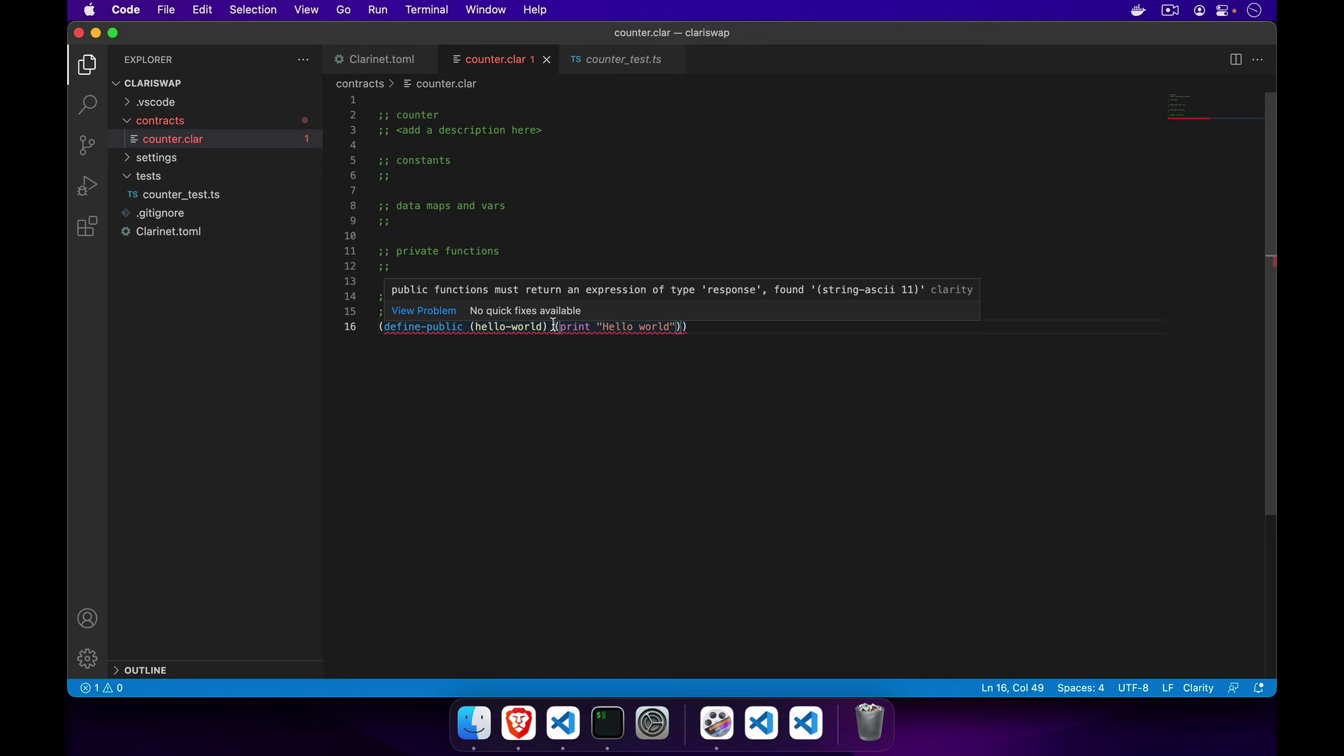
Wrap the print call on line 16 in (ok ...).
{"action": "left_click", "coordinate": [553, 326]}
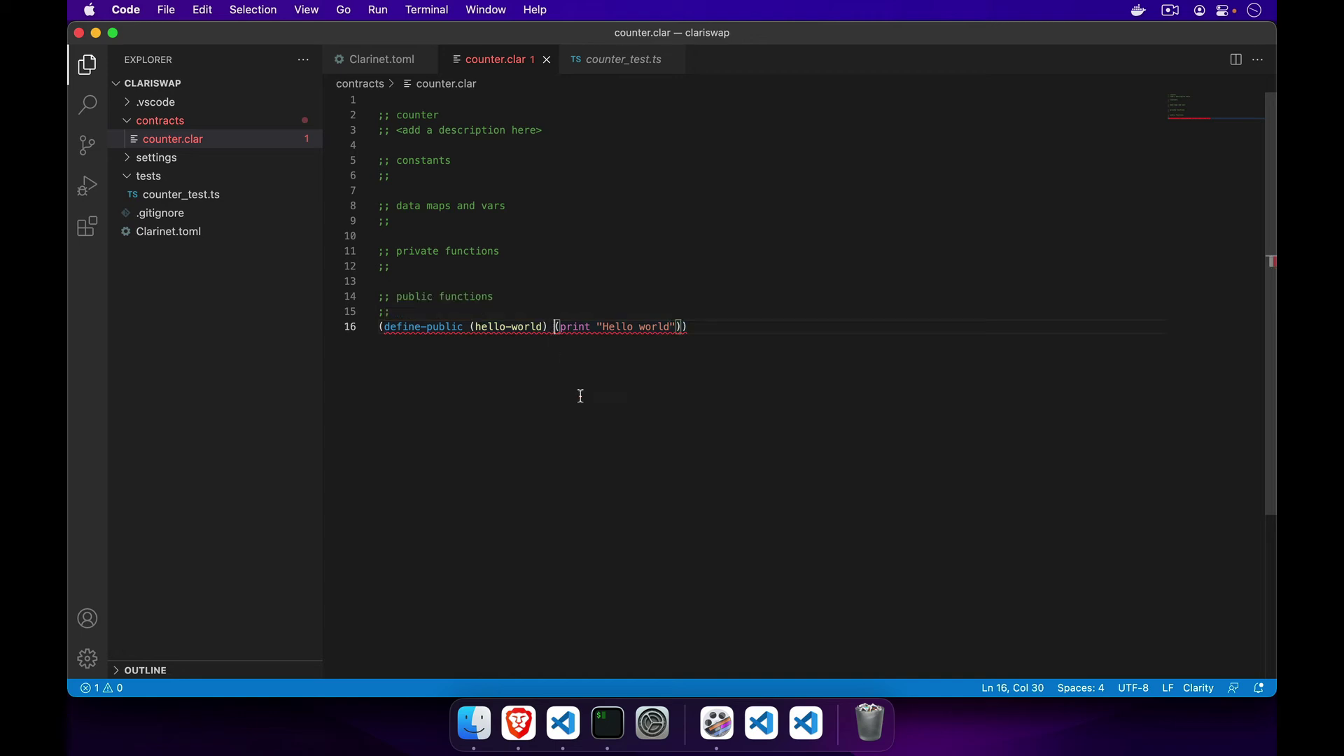
{"action": "type", "text": "("}
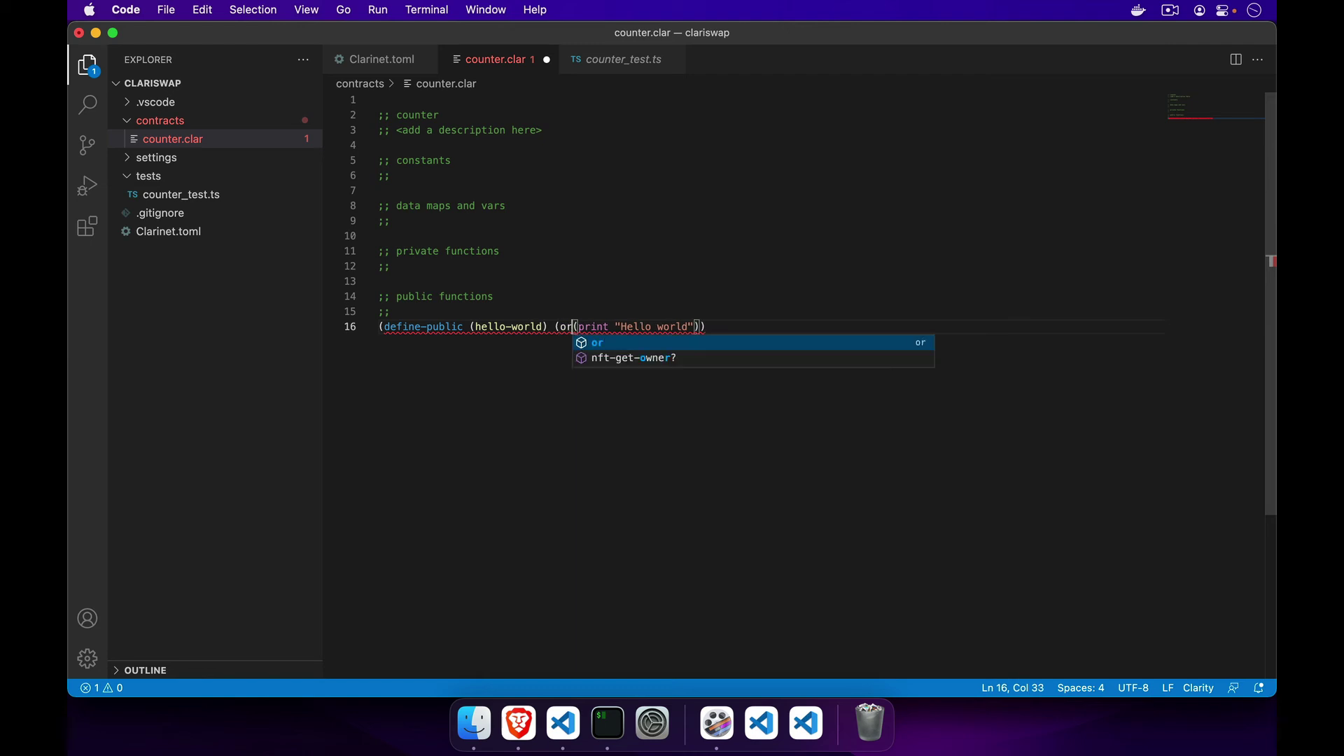
{"action": "type", "text": "ok"}
{"action": "key", "text": "alt+Right"}
{"action": "key", "text": "alt+Right"}
{"action": "key", "text": "alt+Right"}
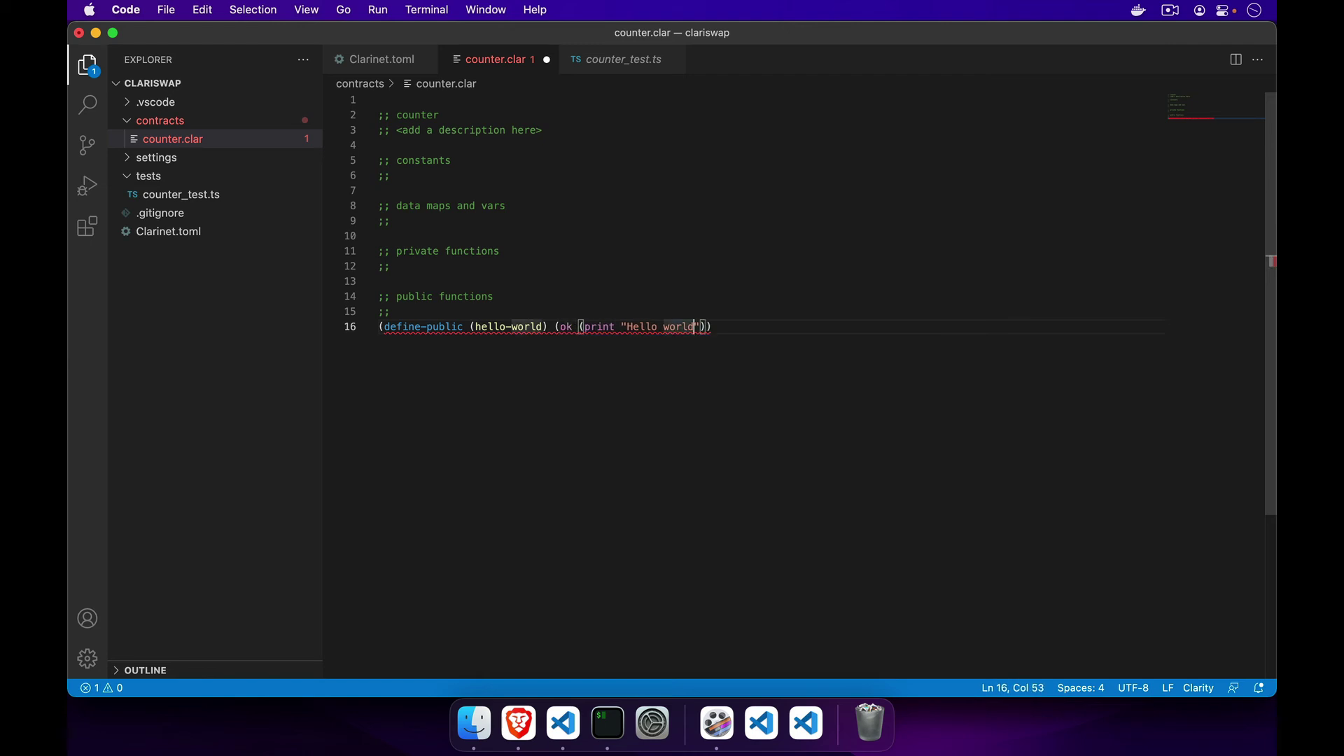
{"action": "key", "text": "alt+Right"}
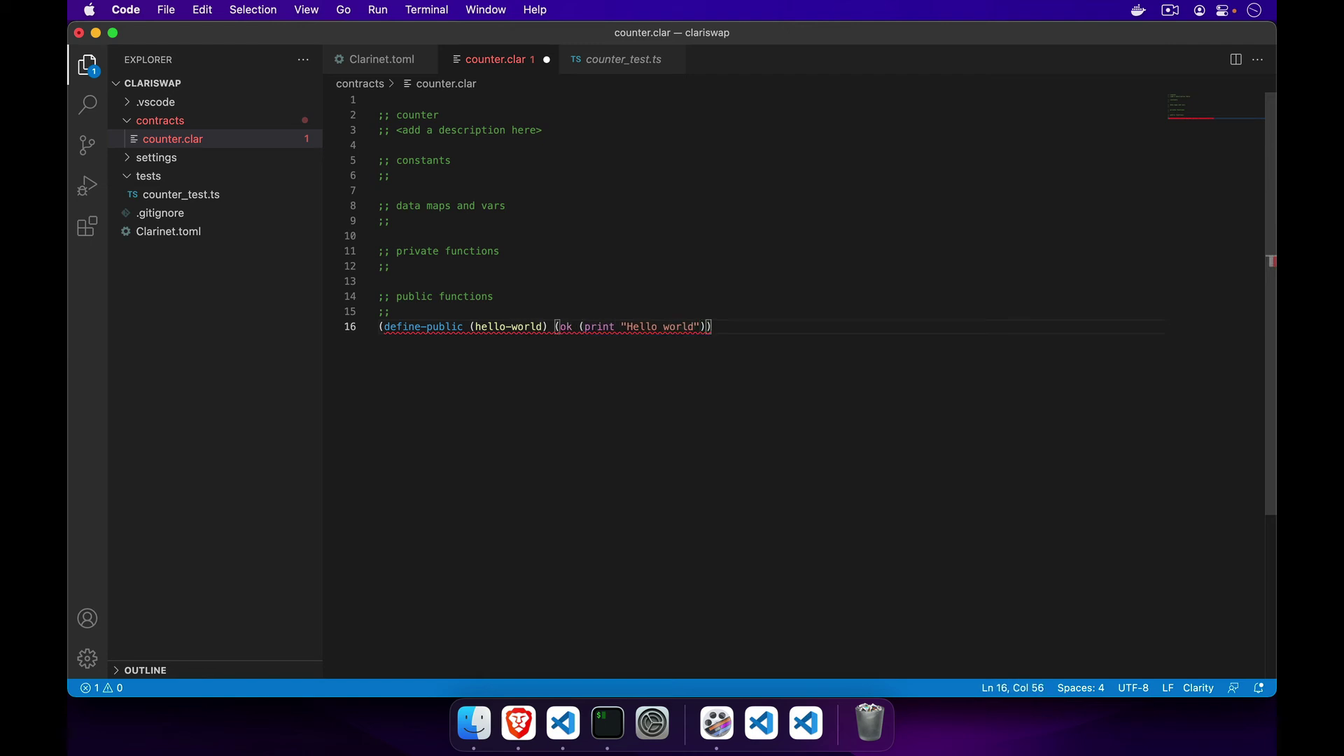
{"action": "type", "text": ")"}
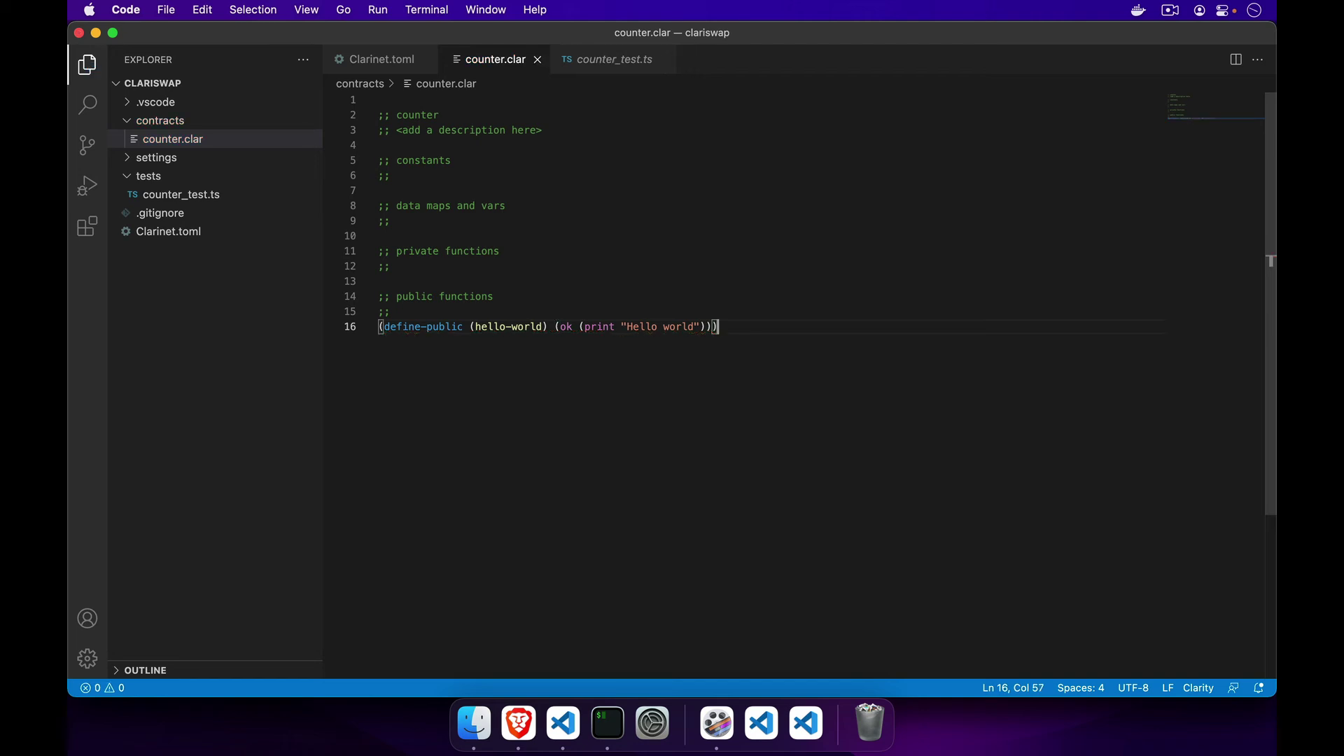
Move the ok expression onto its own indented line and save counter.clar.
{"action": "left_click", "coordinate": [469, 326]}
{"action": "left_click", "coordinate": [555, 326]}
{"action": "key", "text": "Return"}
{"action": "key", "text": "Tab"}
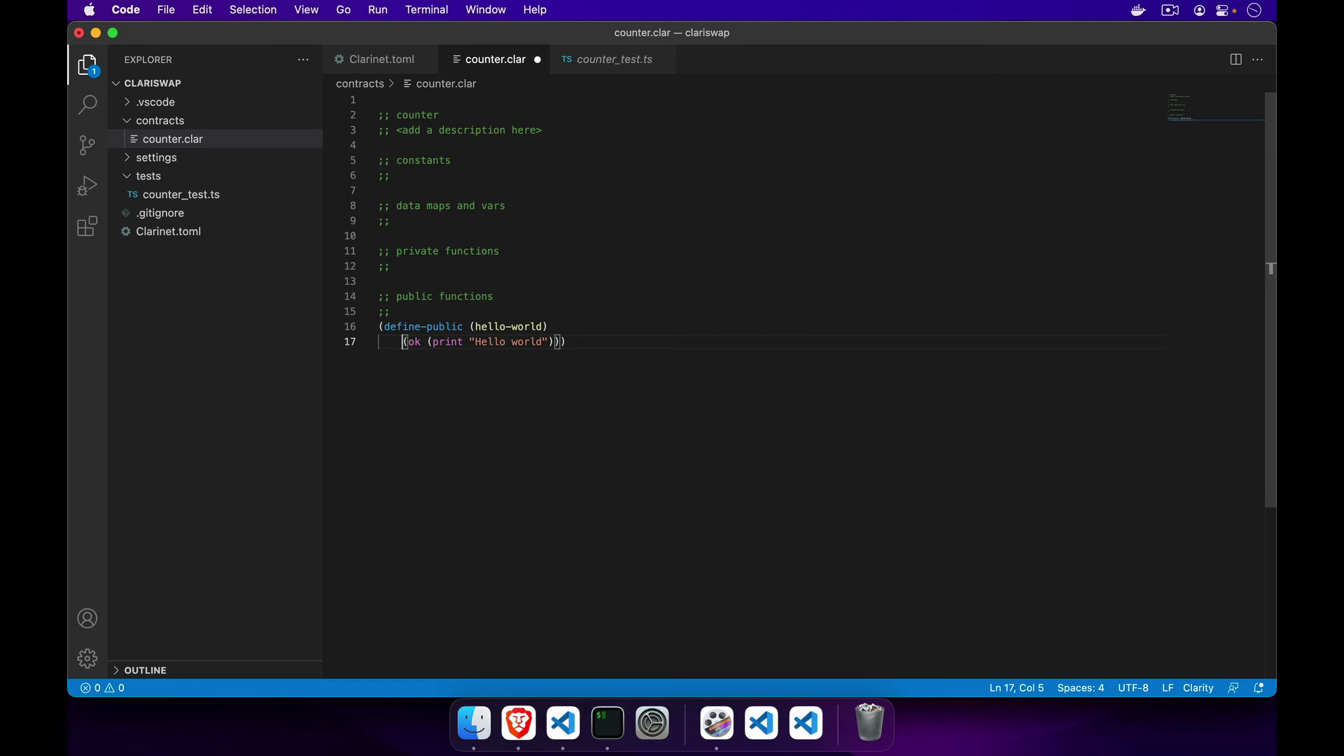
{"action": "key", "text": "super+s"}
{"action": "left_click", "coordinate": [606, 336]}
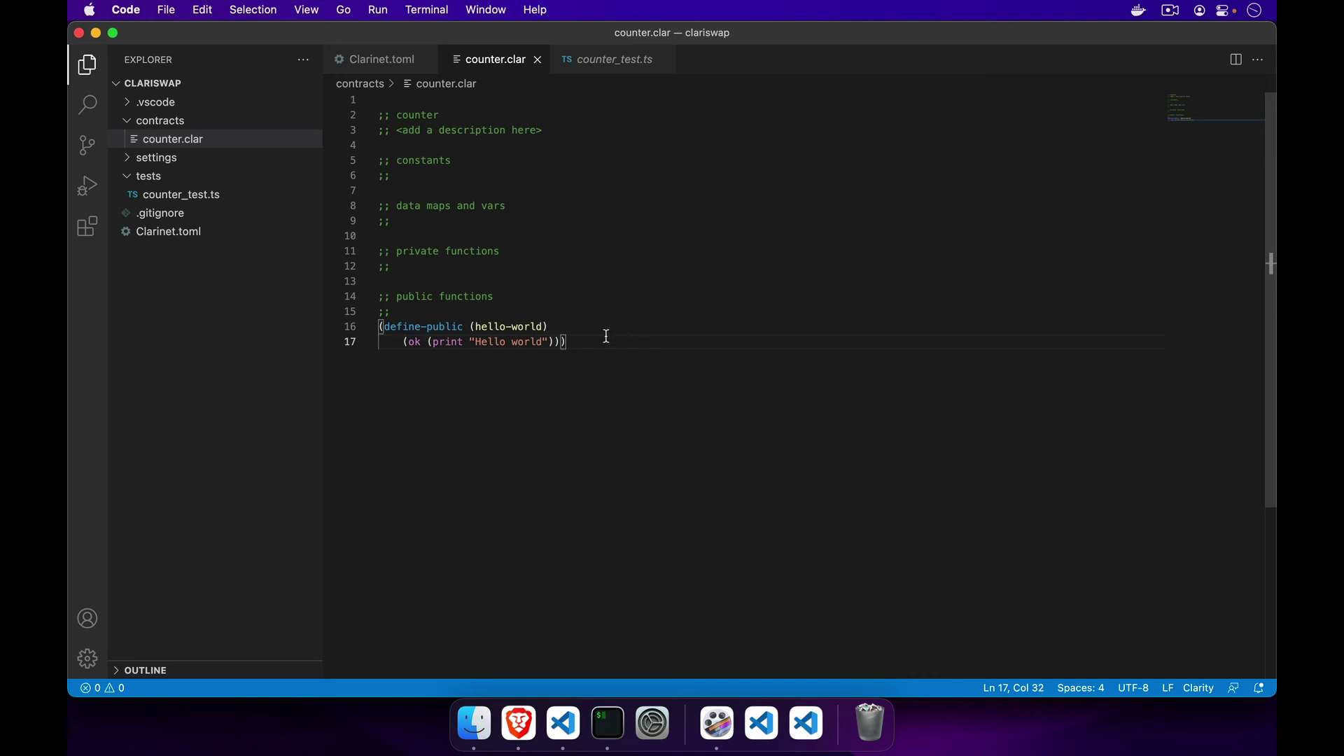
Run clarinet check in iTerm2, confirm 1 contract passes, and return to the editor.
{"action": "key", "text": "super+Tab"}
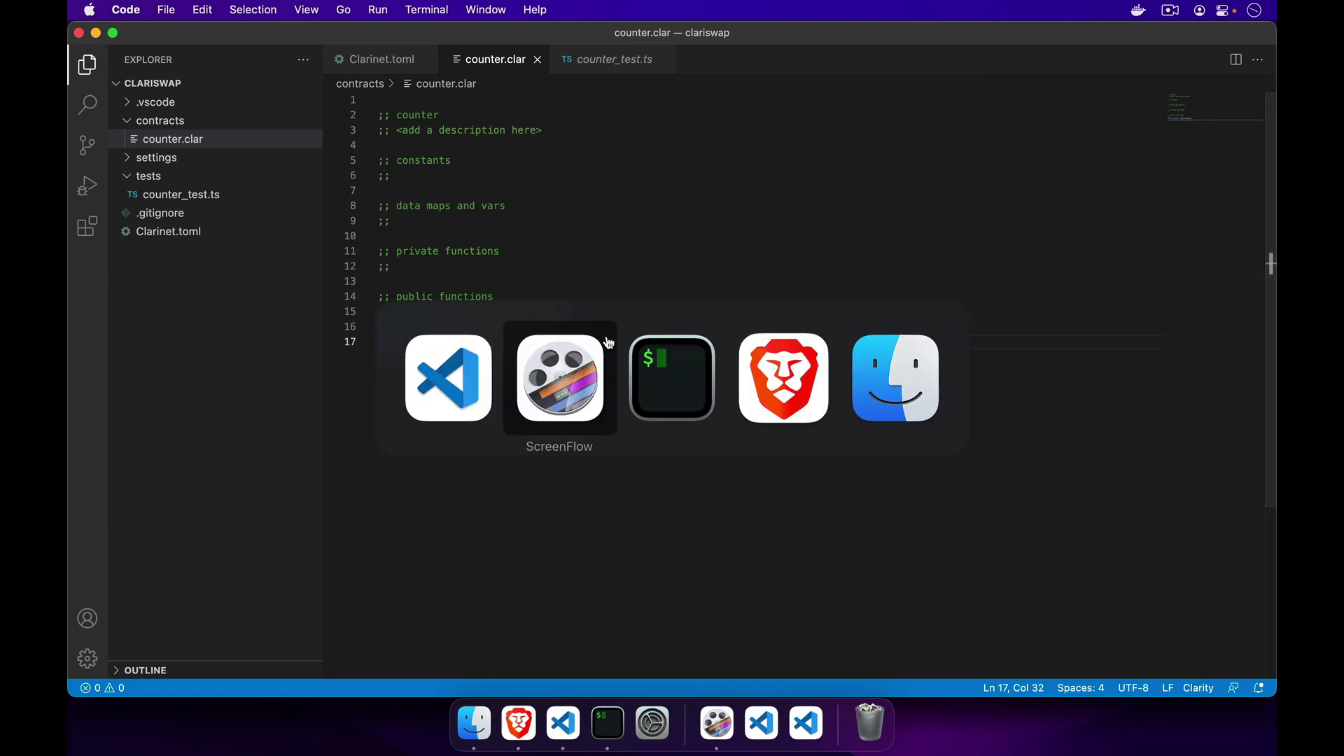
{"action": "key", "text": "super+Tab"}
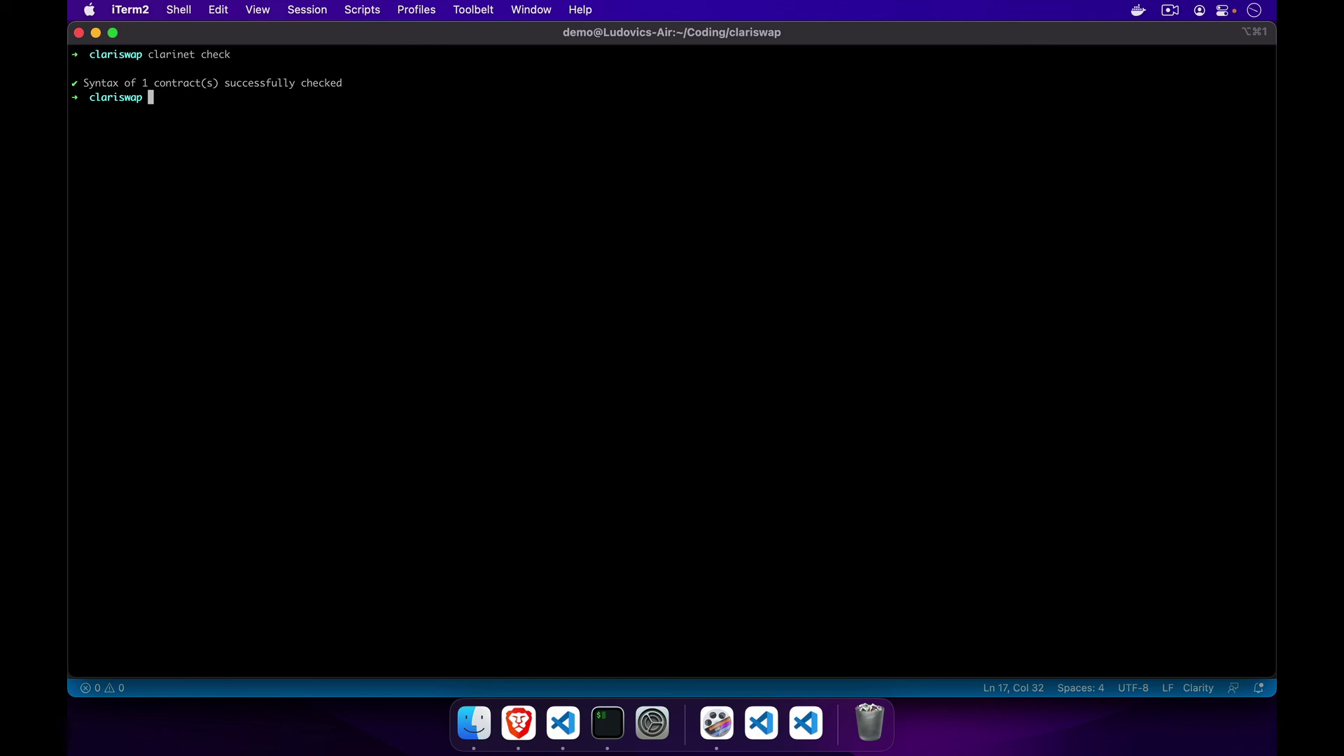
{"action": "key", "text": "super+Tab"}
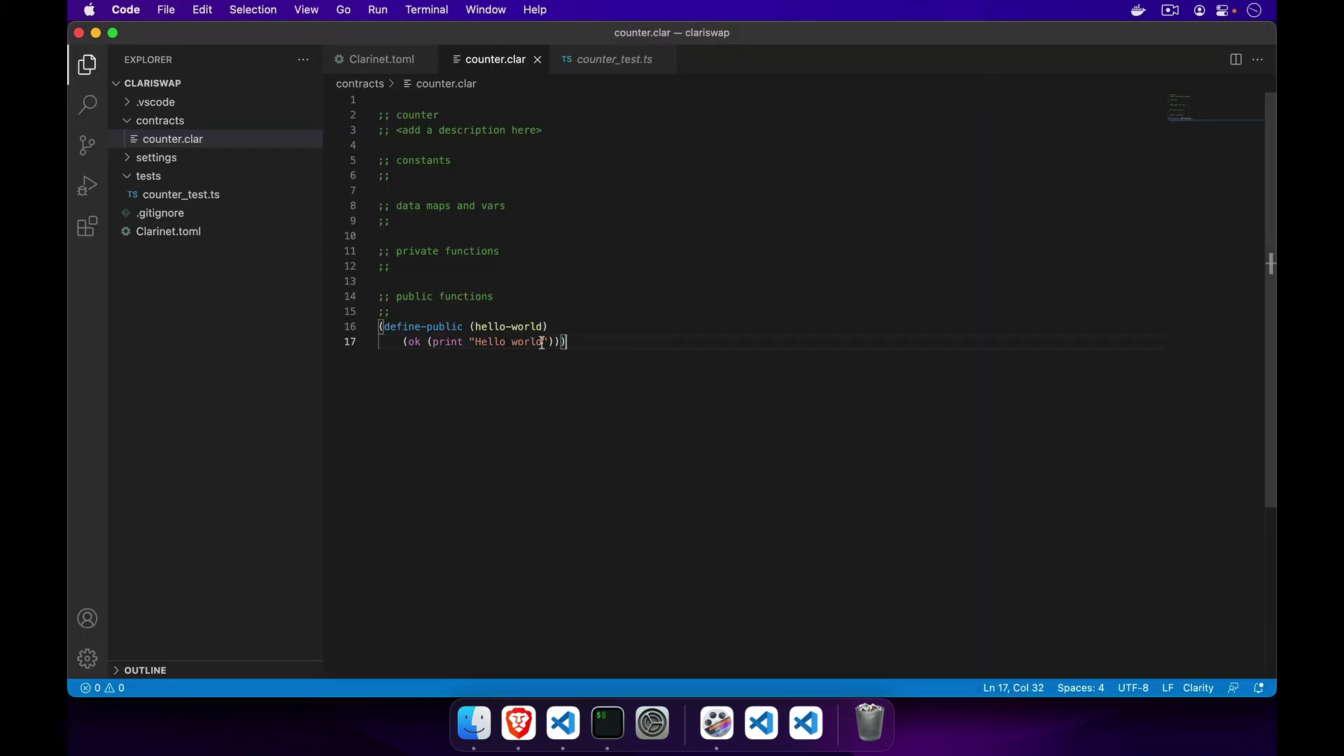
Remove the ok wrapper and its parentheses from line 17.
{"action": "double_click", "coordinate": [412, 342]}
{"action": "key", "text": "BackSpace"}
{"action": "key", "text": "BackSpace"}
{"action": "key", "text": "Delete"}
{"action": "key", "text": "End"}
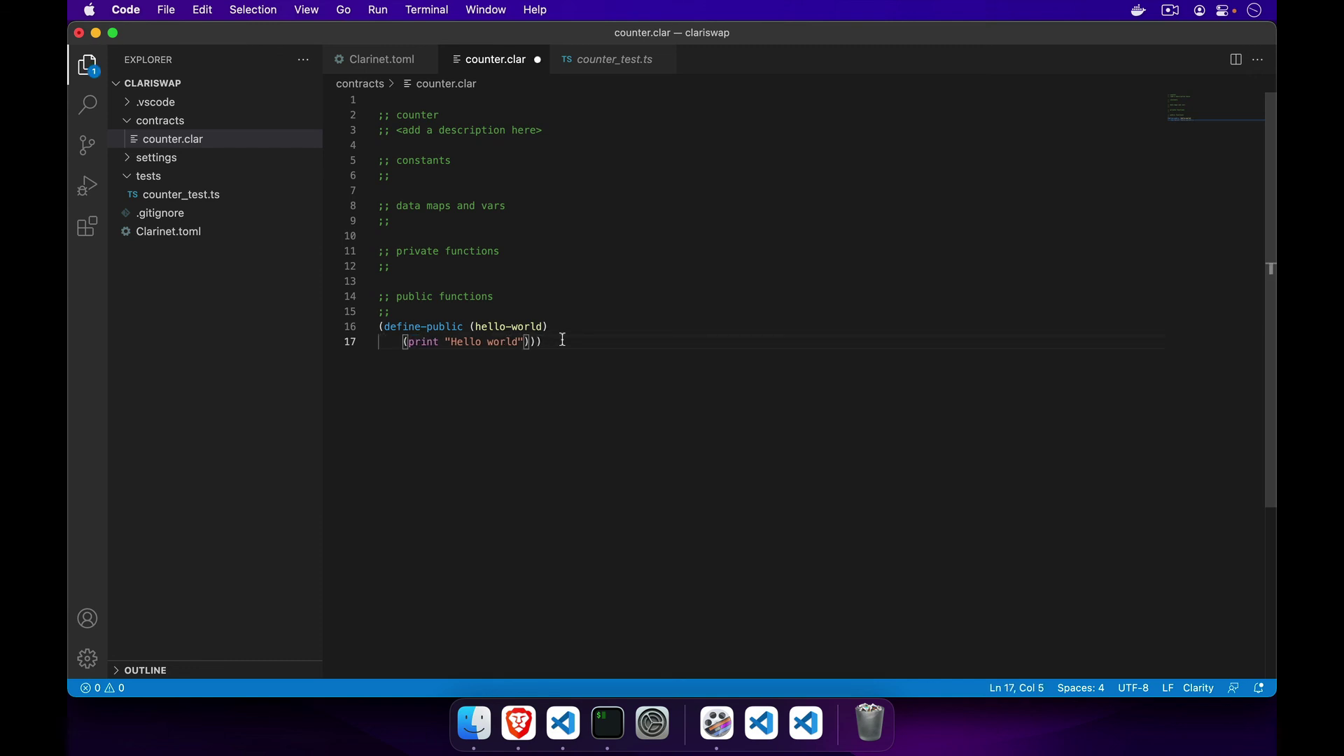
{"action": "key", "text": "BackSpace"}
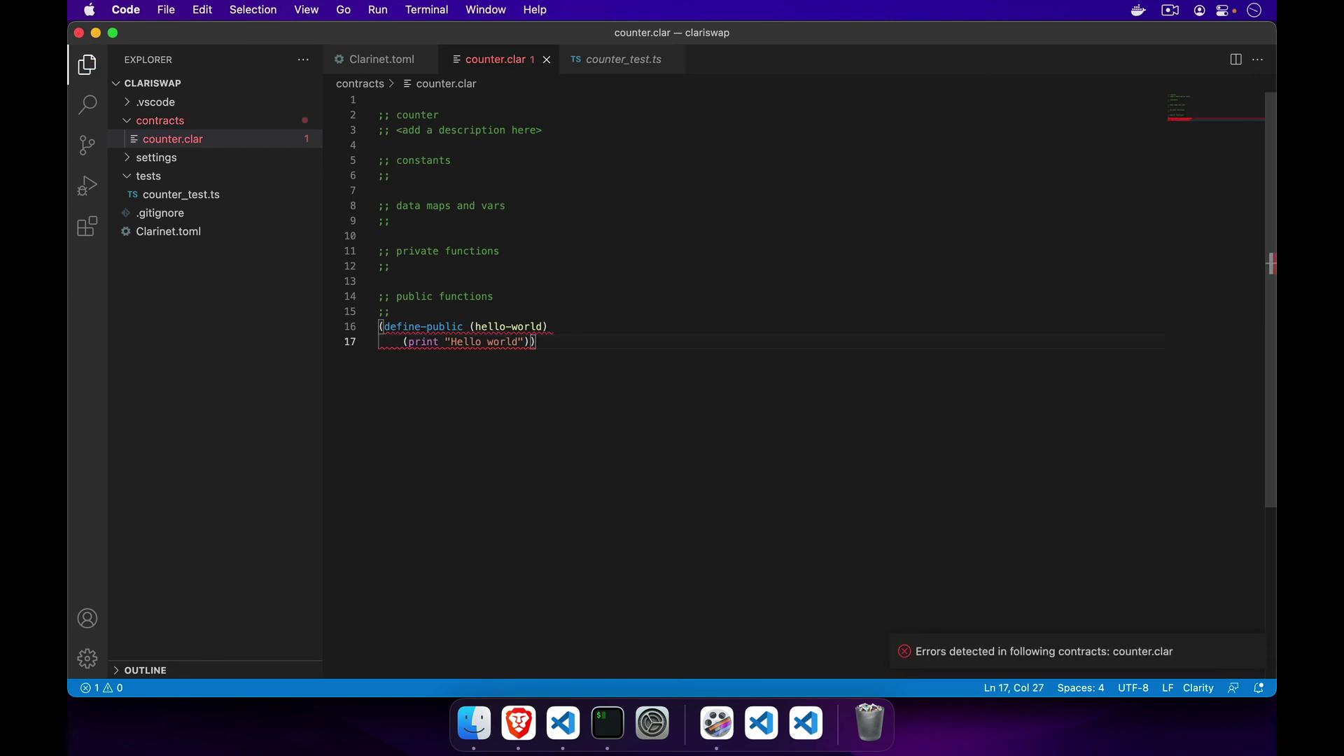
Rerun clarinet check in iTerm2 to see the response-type error.
{"action": "key", "text": "super+Tab"}
{"action": "key", "text": "Up"}
{"action": "key", "text": "Return"}
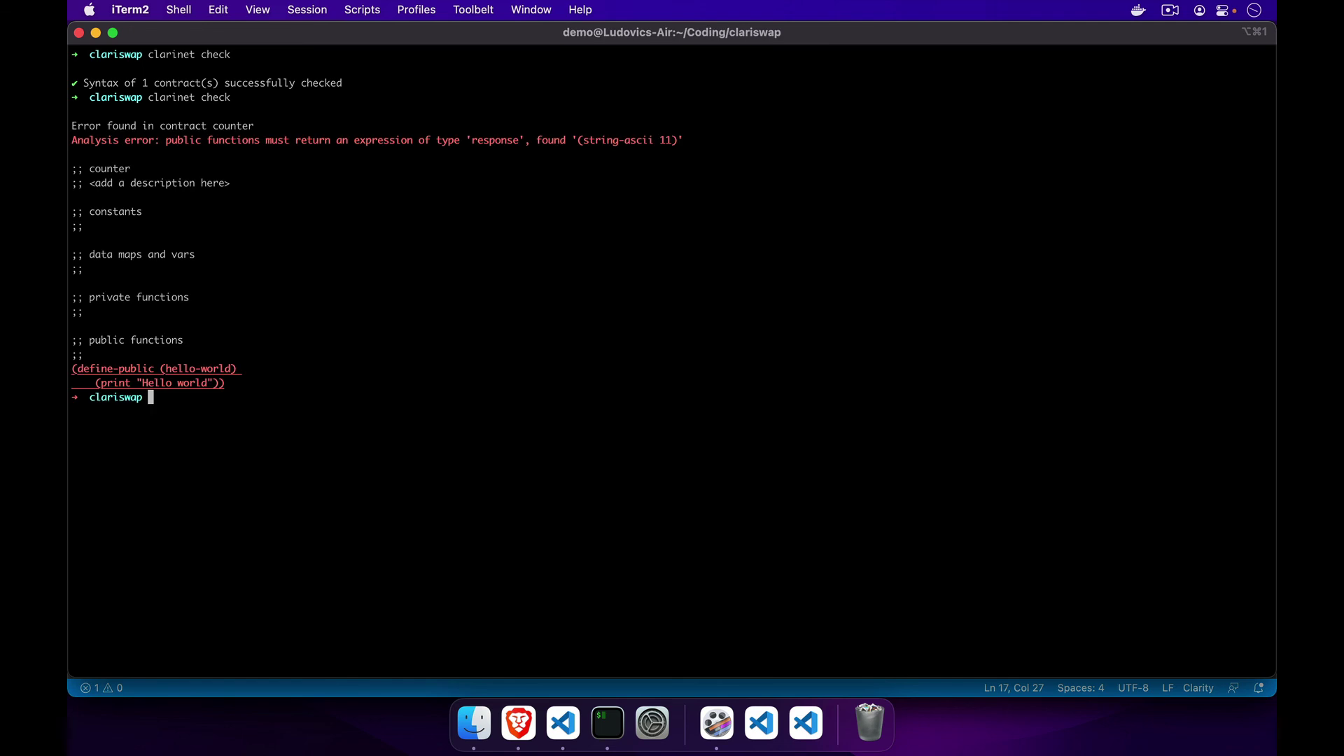
{"action": "key", "text": "super+Tab"}
Restore the ok wrapper, save, and rerun clarinet check so it passes.
{"action": "key", "text": "shift+Home"}
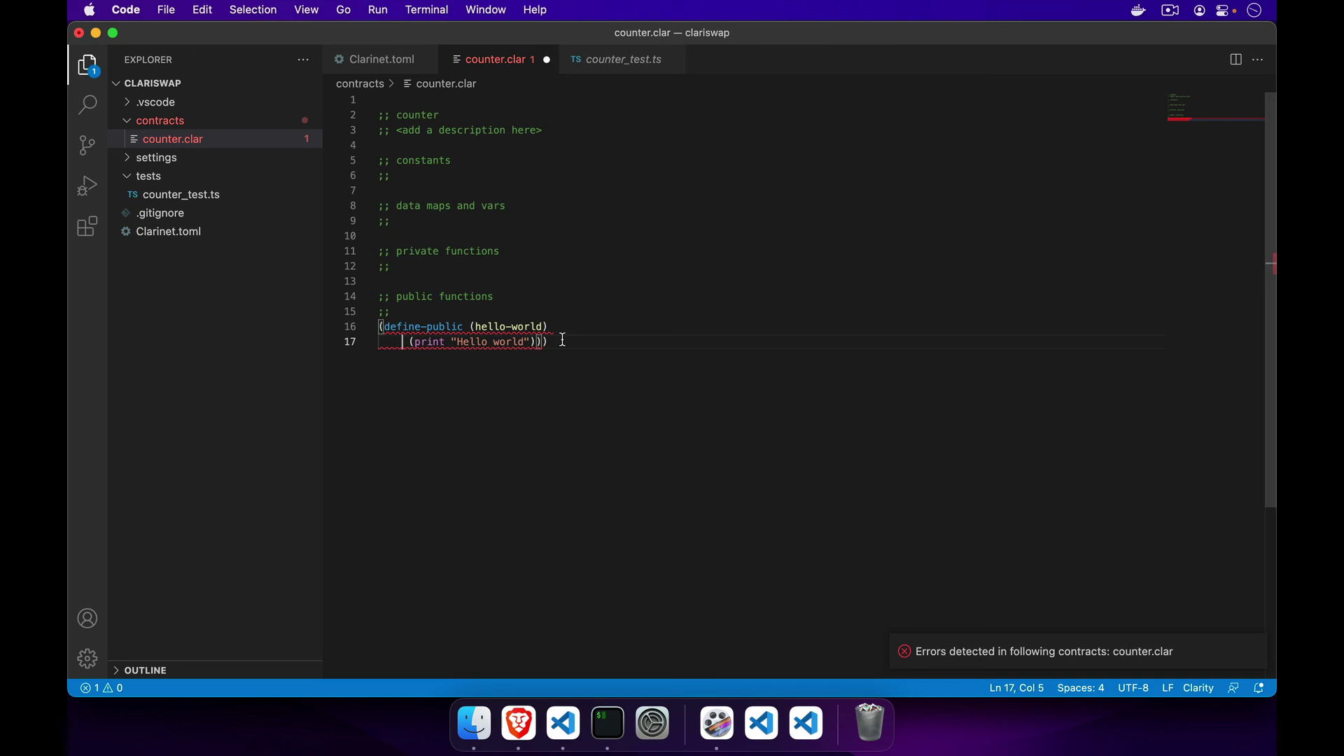
{"action": "type", "text": "(ok"}
{"action": "key", "text": "super+s"}
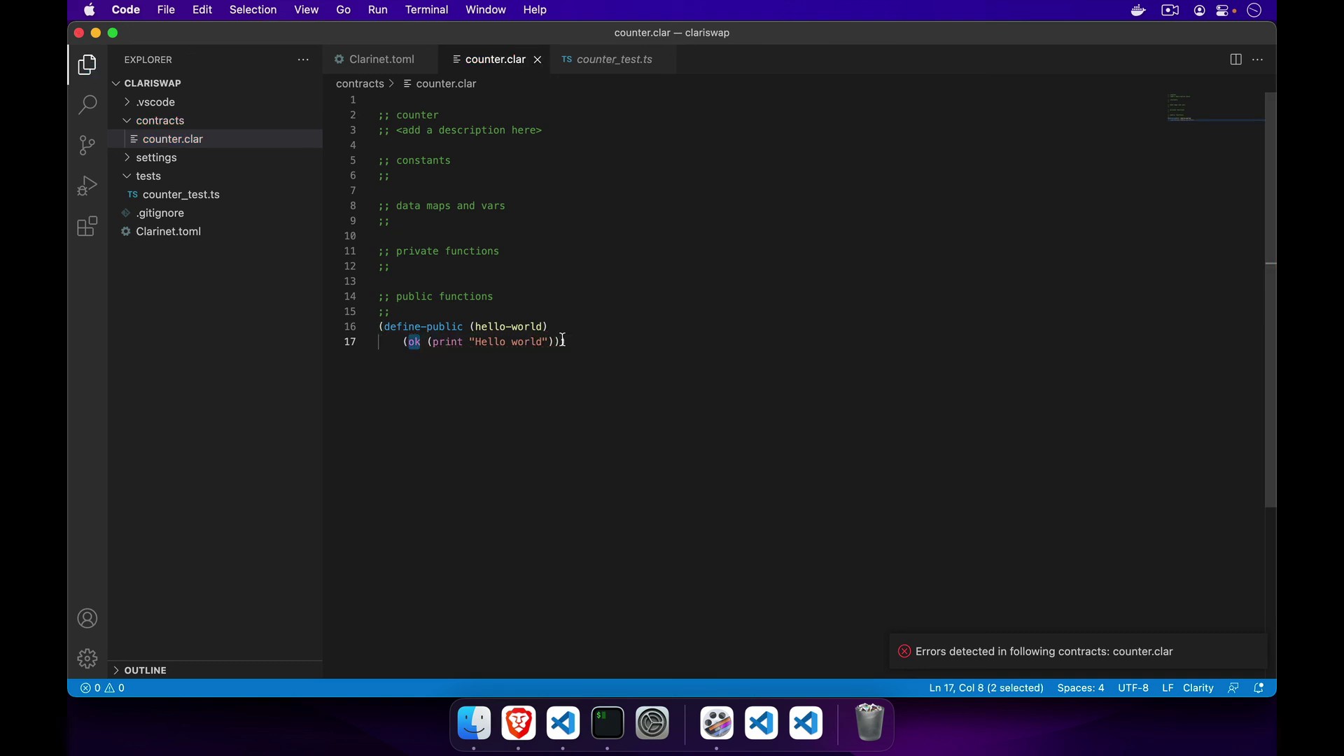
{"action": "key", "text": "super+Tab"}
{"action": "key", "text": "Up"}
{"action": "key", "text": "Return"}
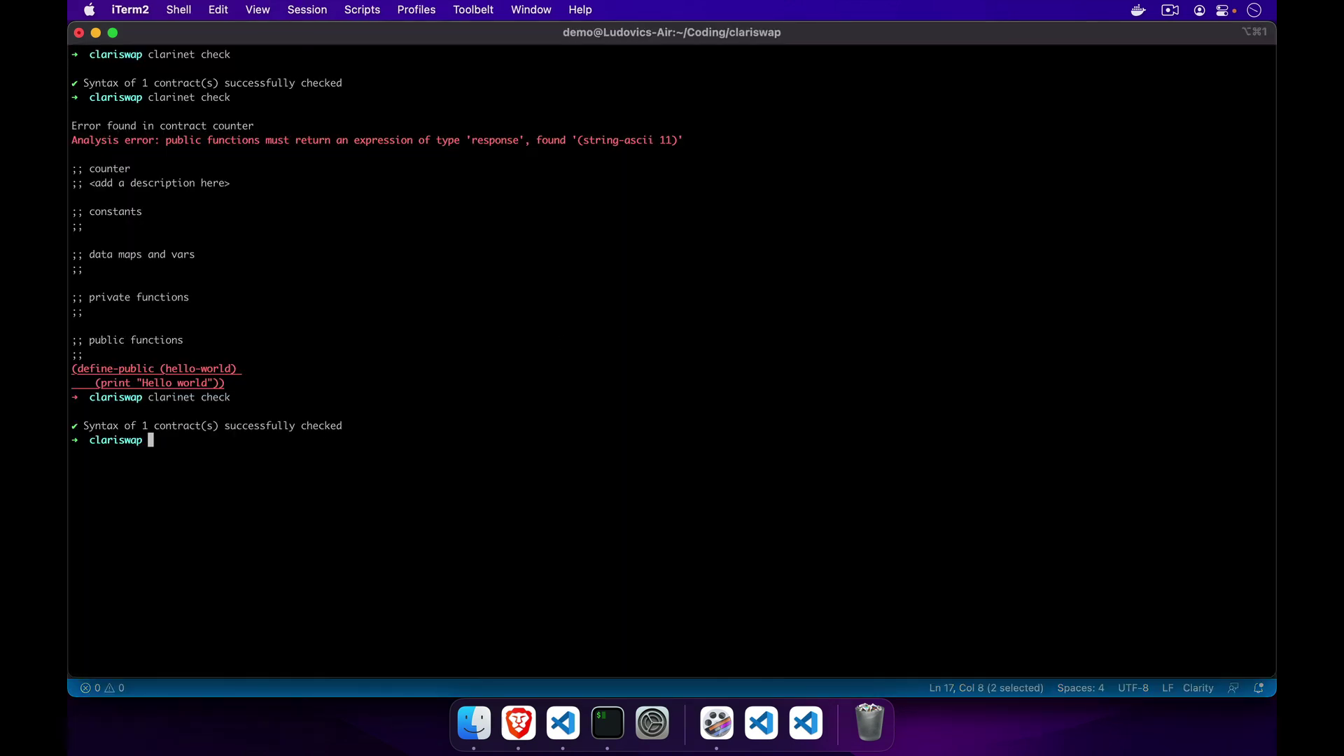